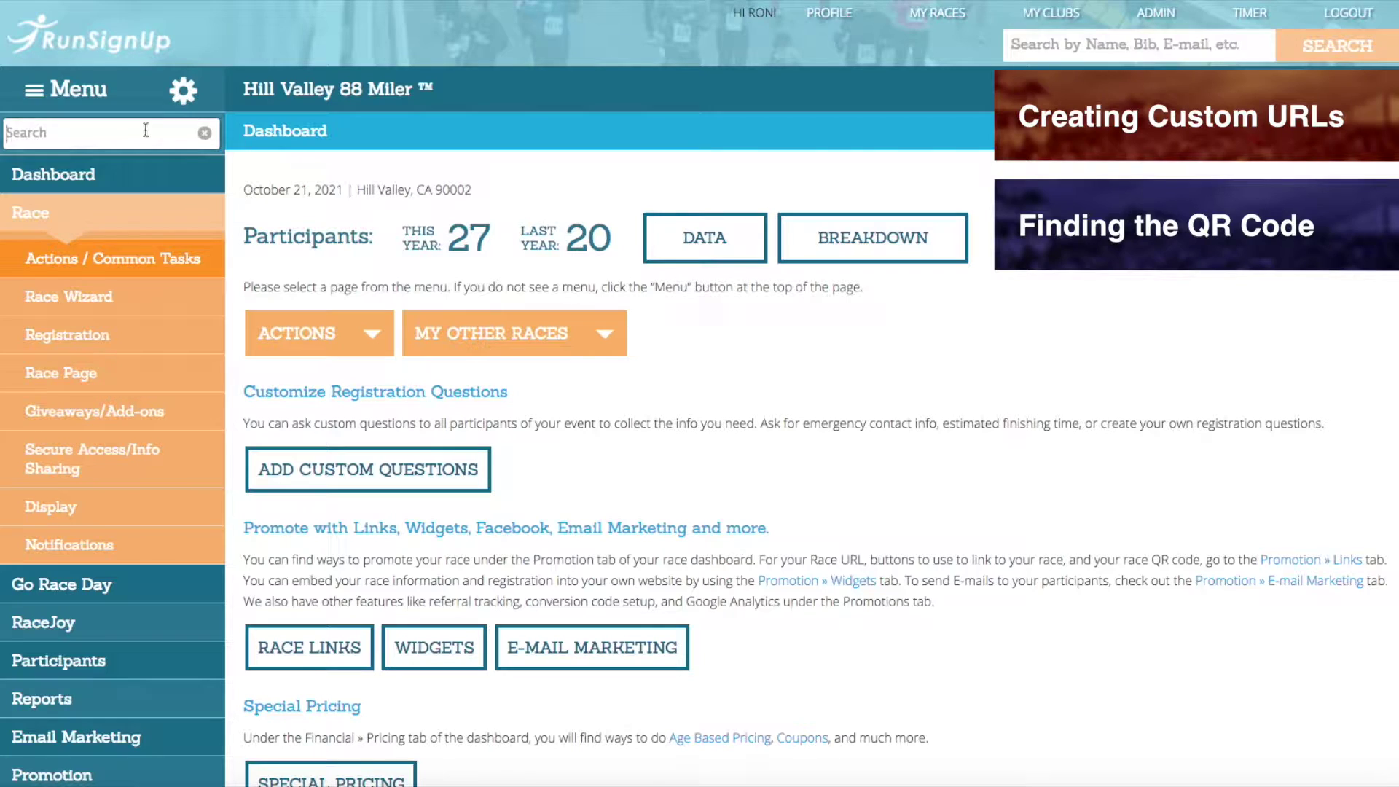
# Search the race dashboard options for URL and open the Race URL settings page
pyautogui.write('u')
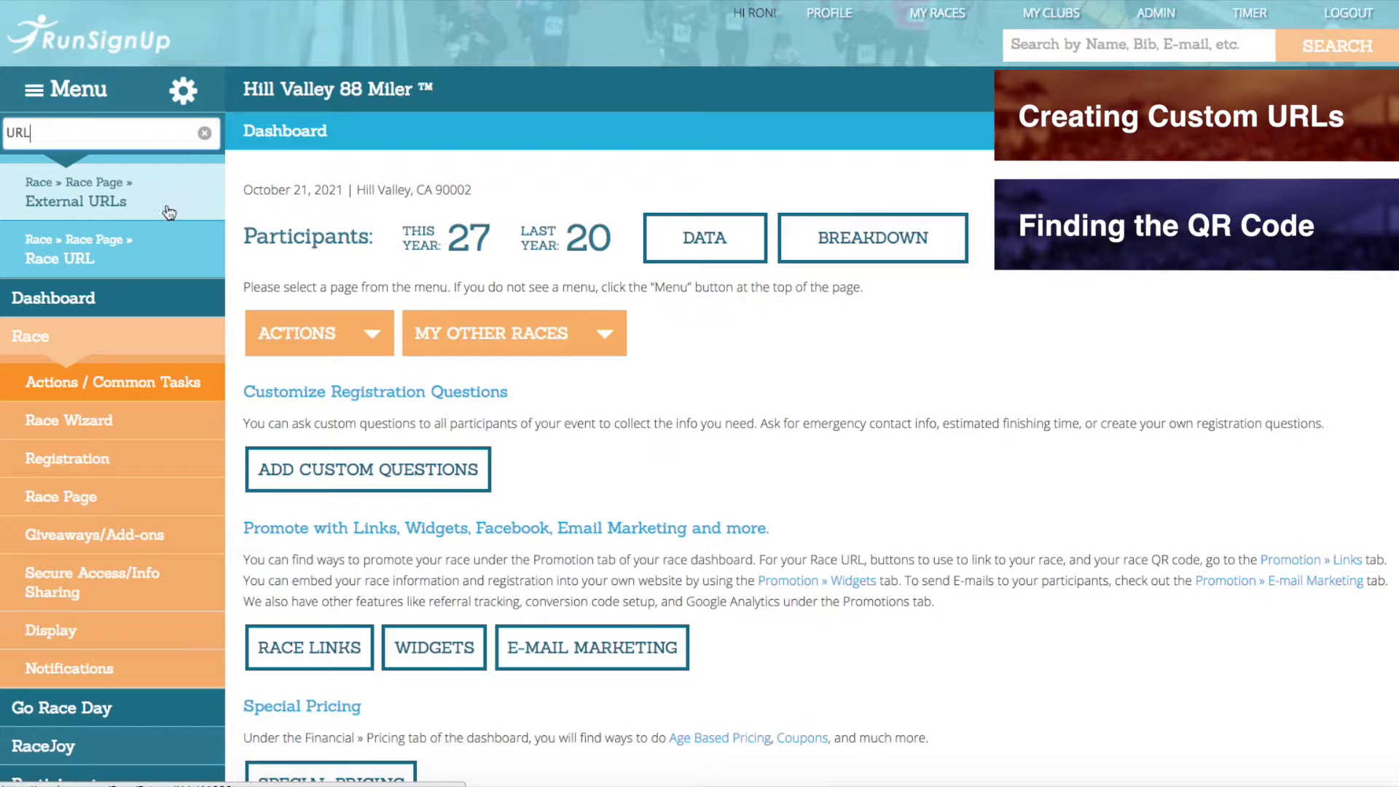
pyautogui.click(110, 268)
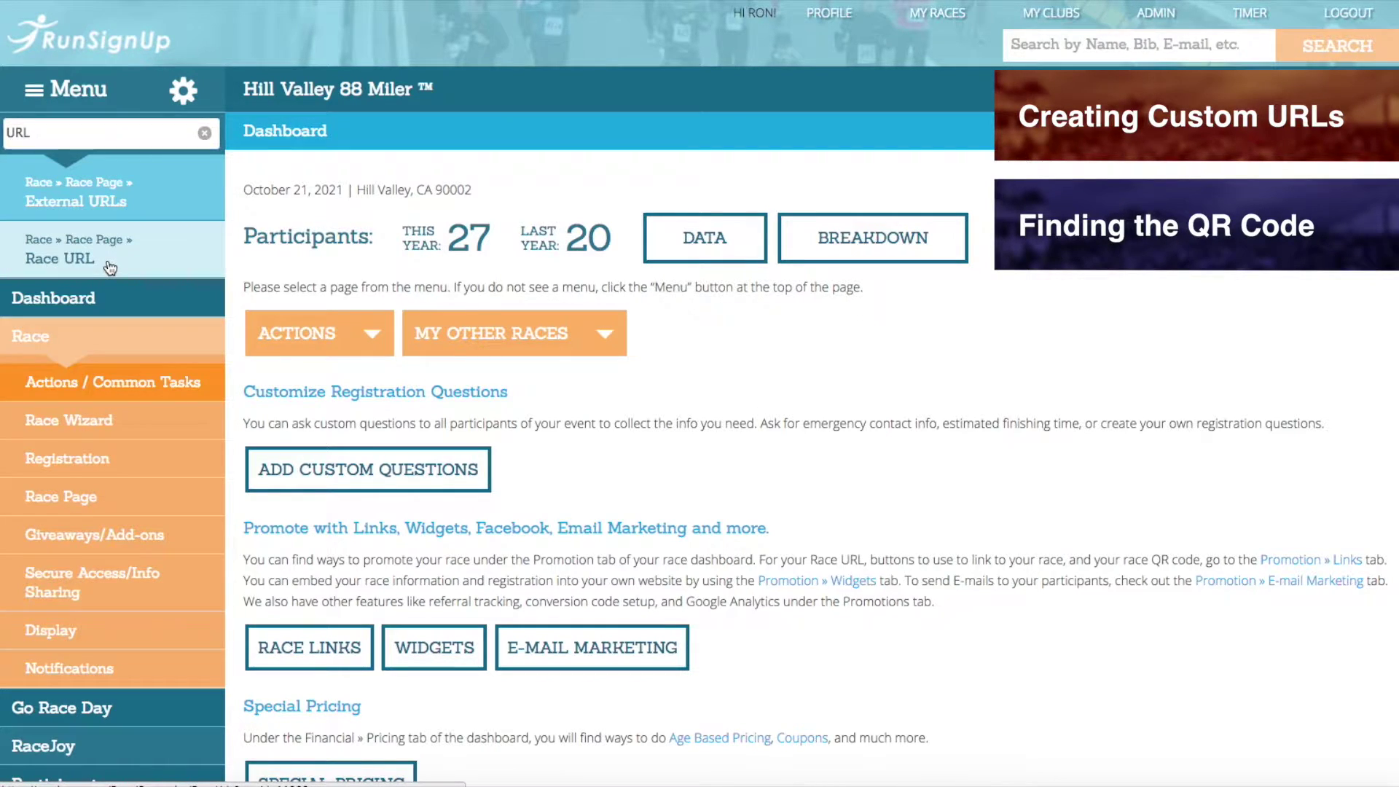
pyautogui.scroll(-6, 842, 216)
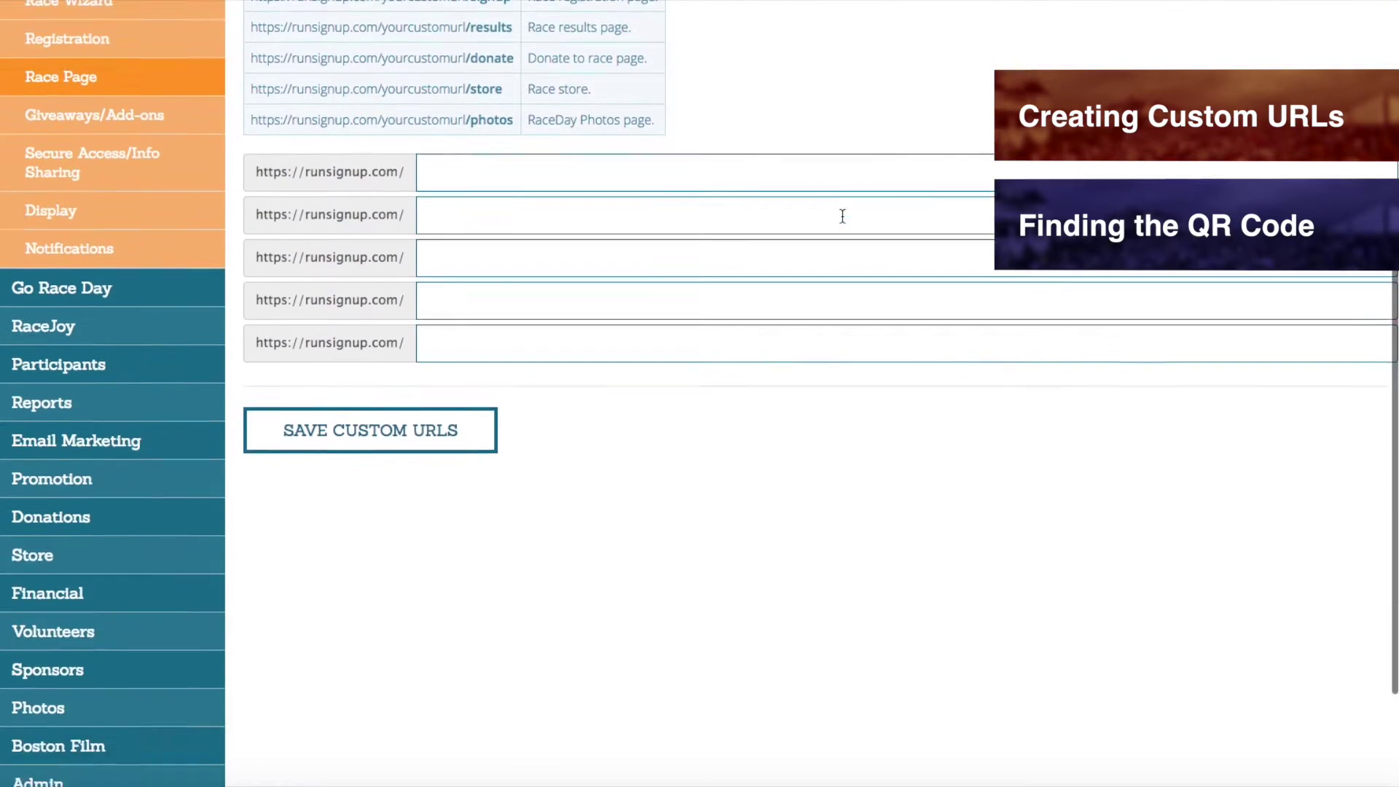
pyautogui.scroll(6, 834, 259)
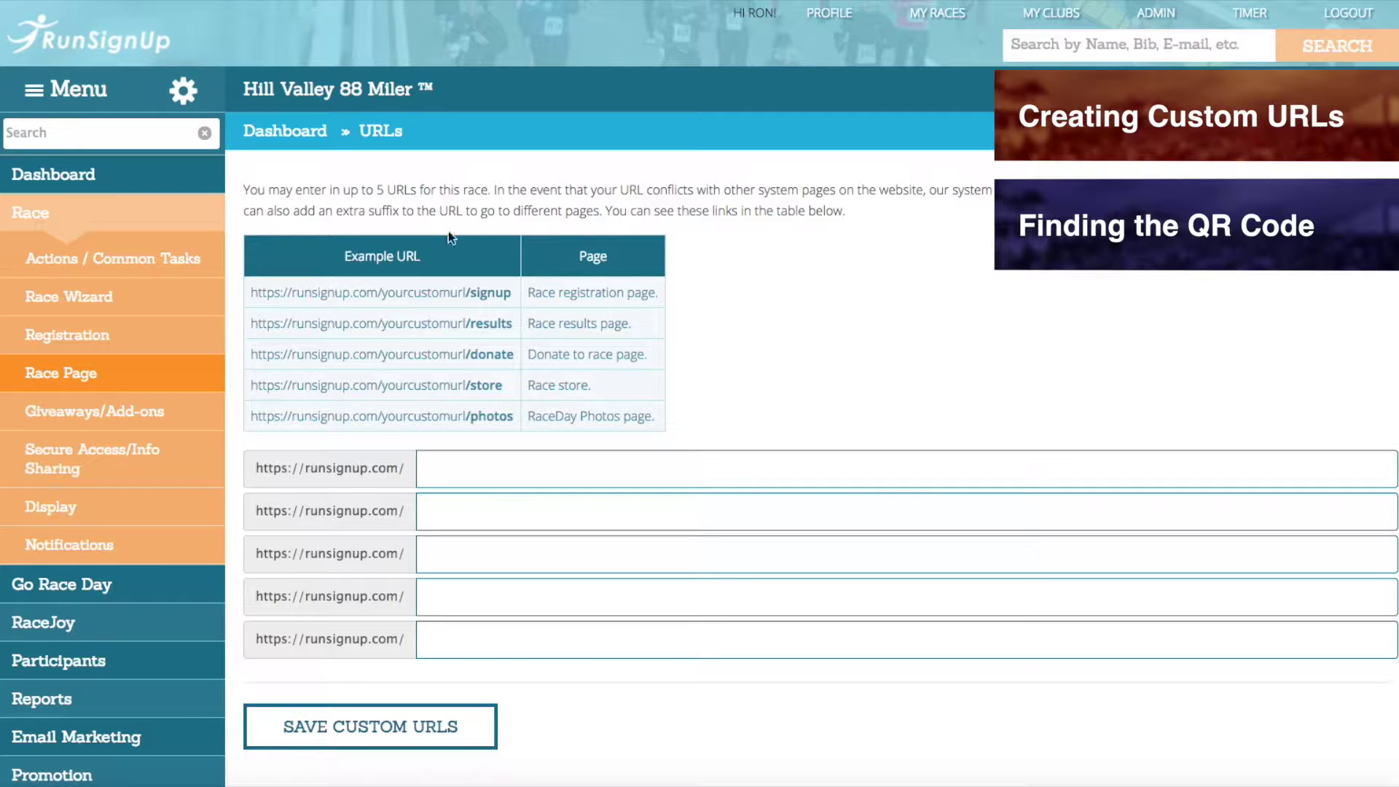
# Reopen the Race URL settings by going through the Race Page options in the Race section
pyautogui.click(68, 217)
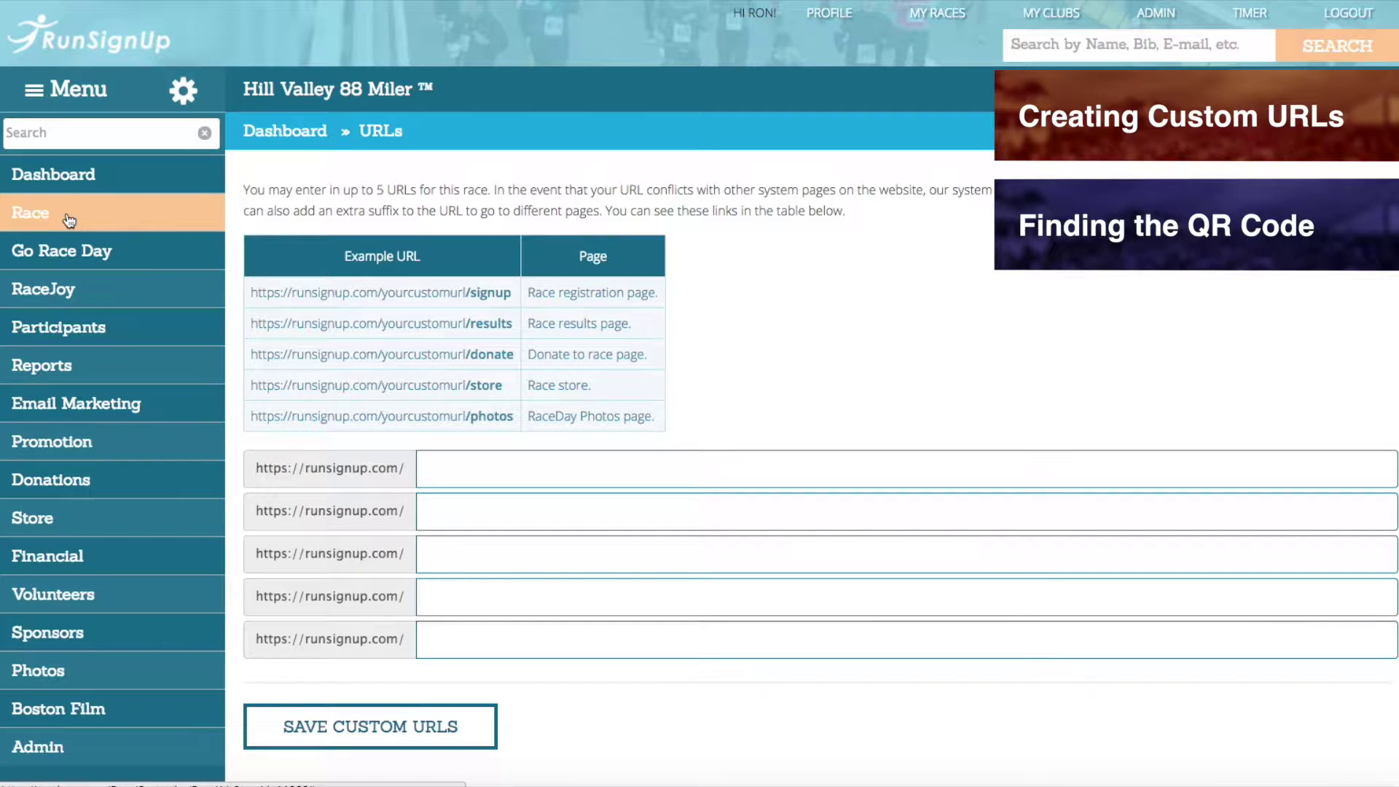
pyautogui.click(69, 220)
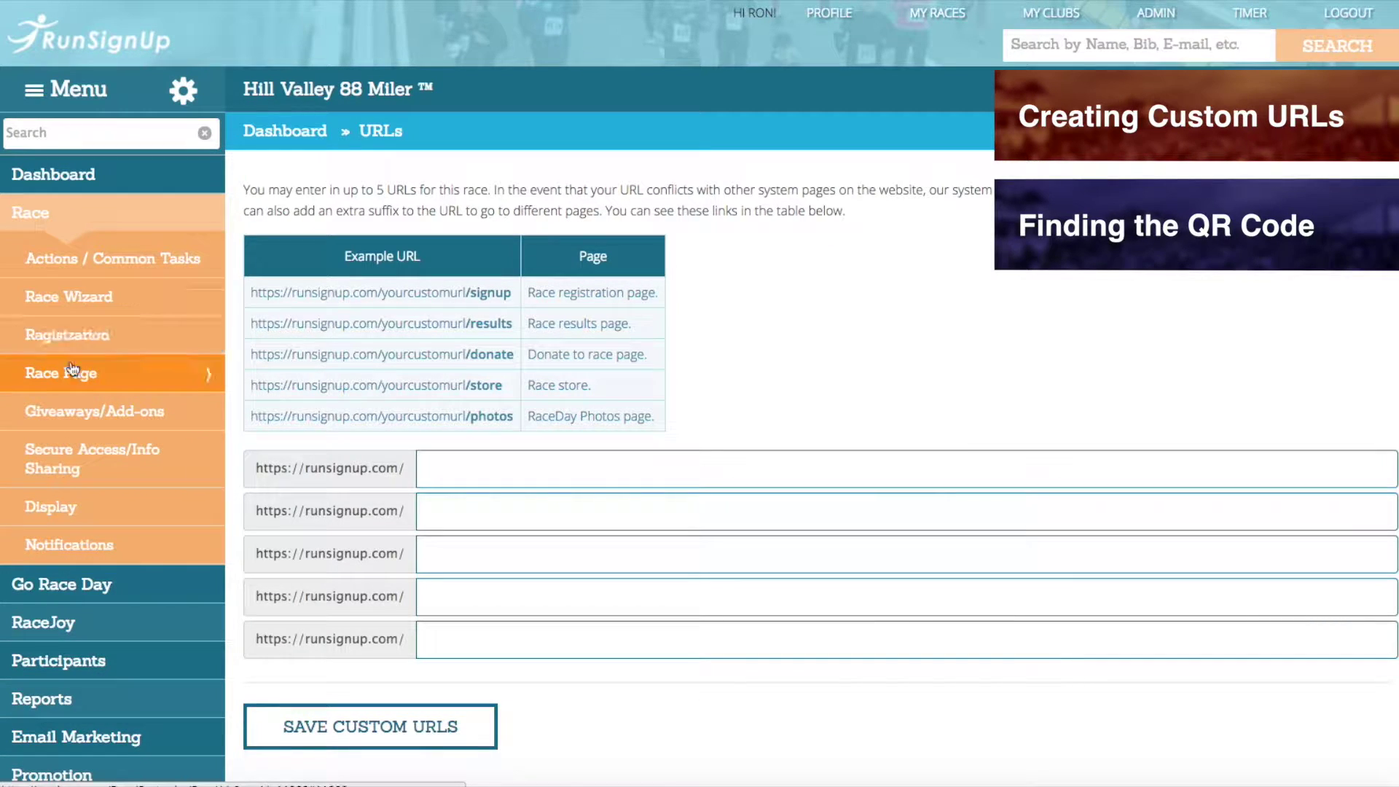
pyautogui.click(102, 380)
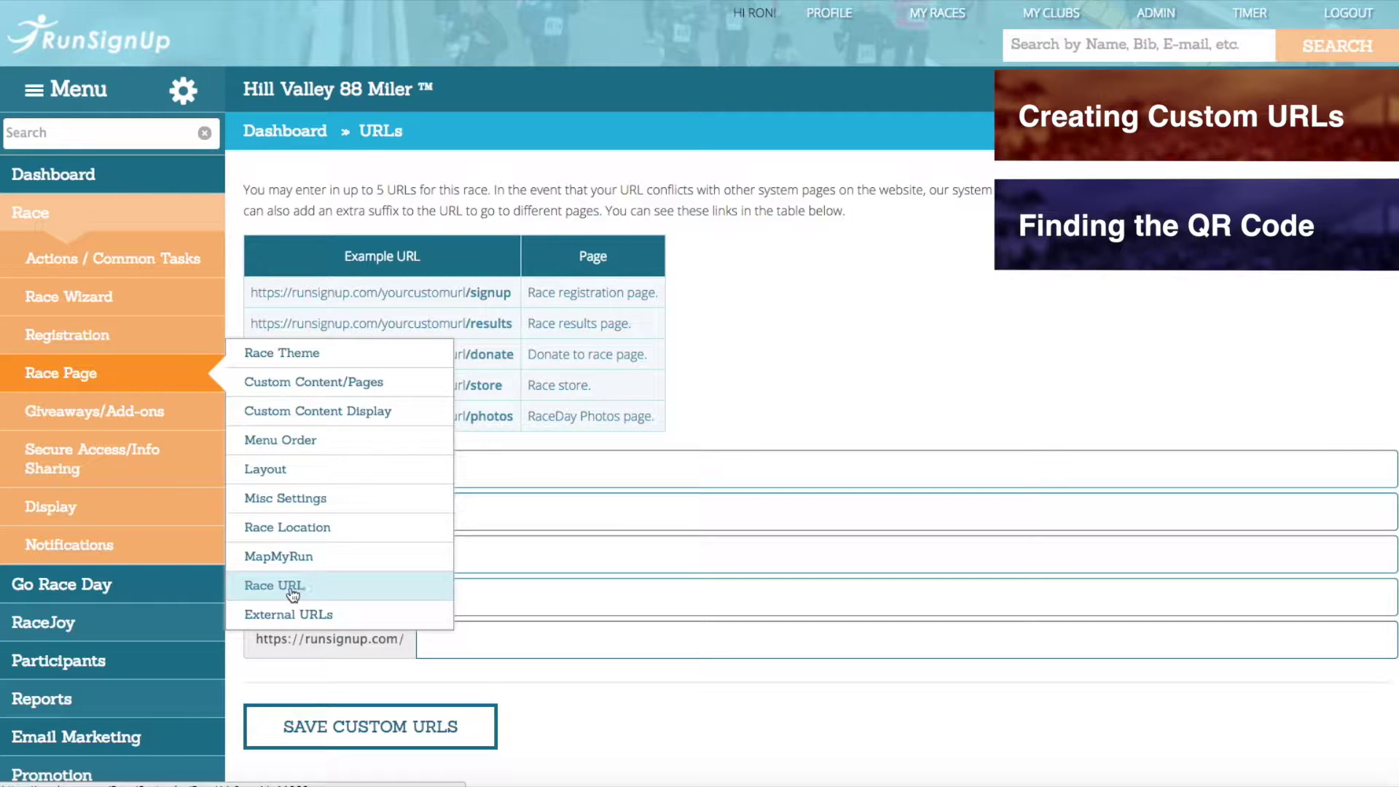
pyautogui.click(325, 587)
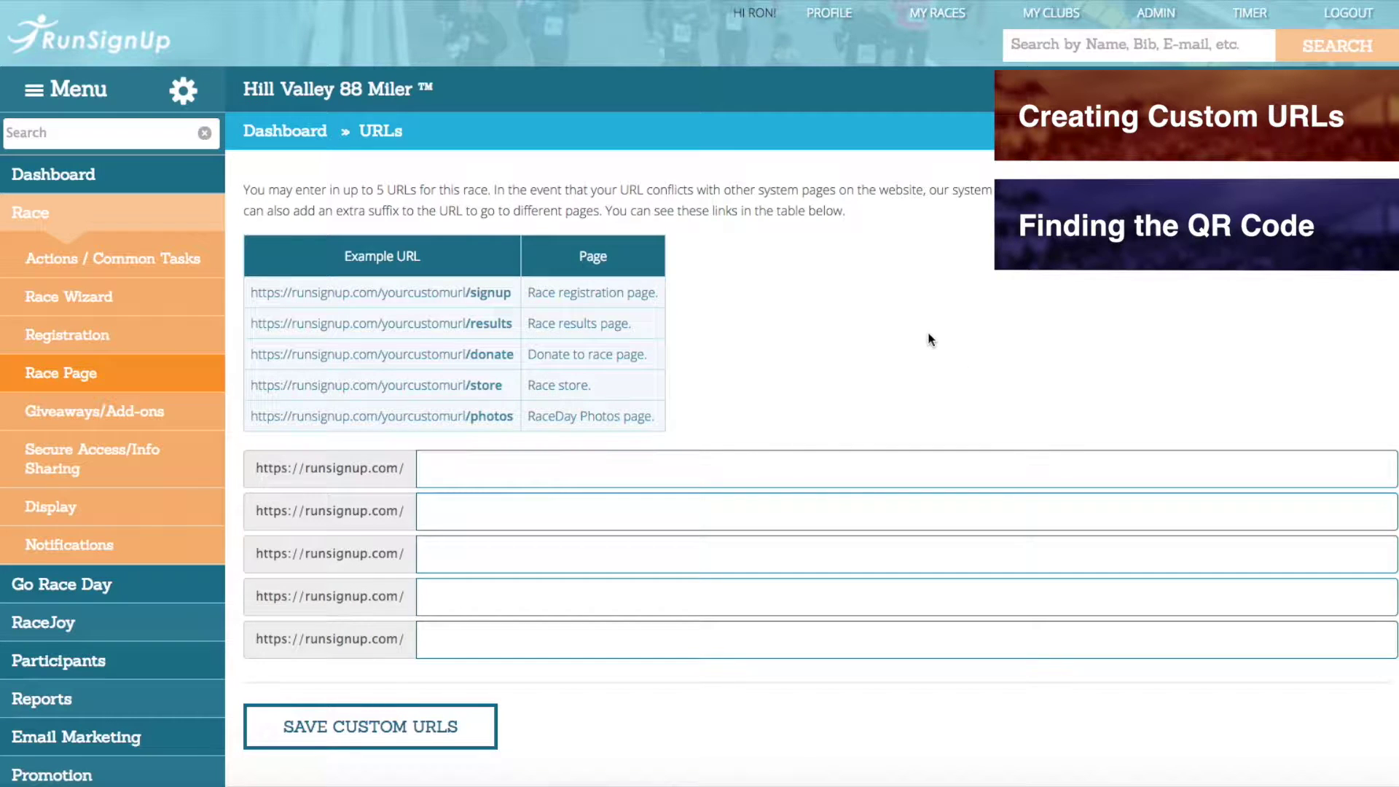
# Set the race's first custom URL to the88miler and save the custom URLs
pyautogui.scroll(-4, 929, 337)
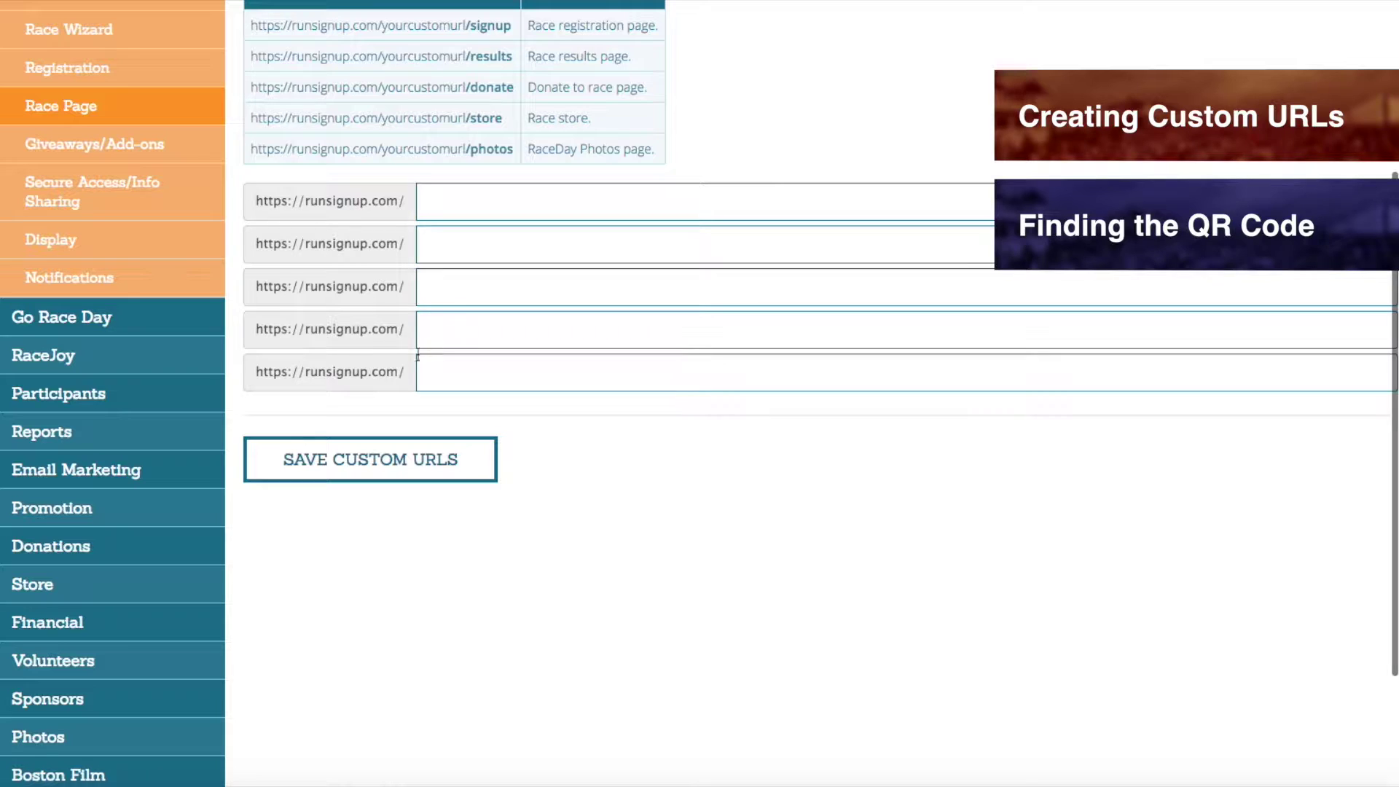
pyautogui.moveTo(399, 204); pyautogui.dragTo(254, 203)
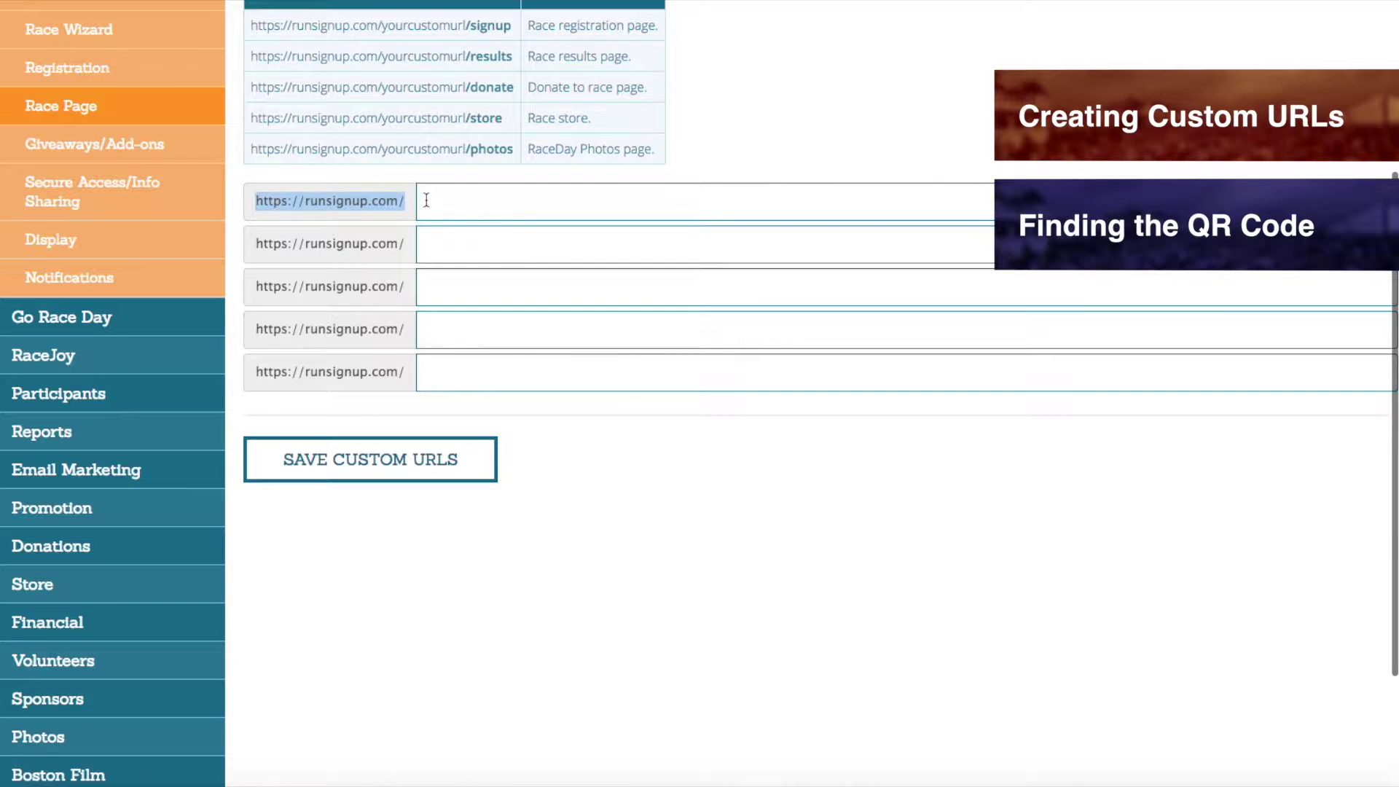
pyautogui.click(474, 201)
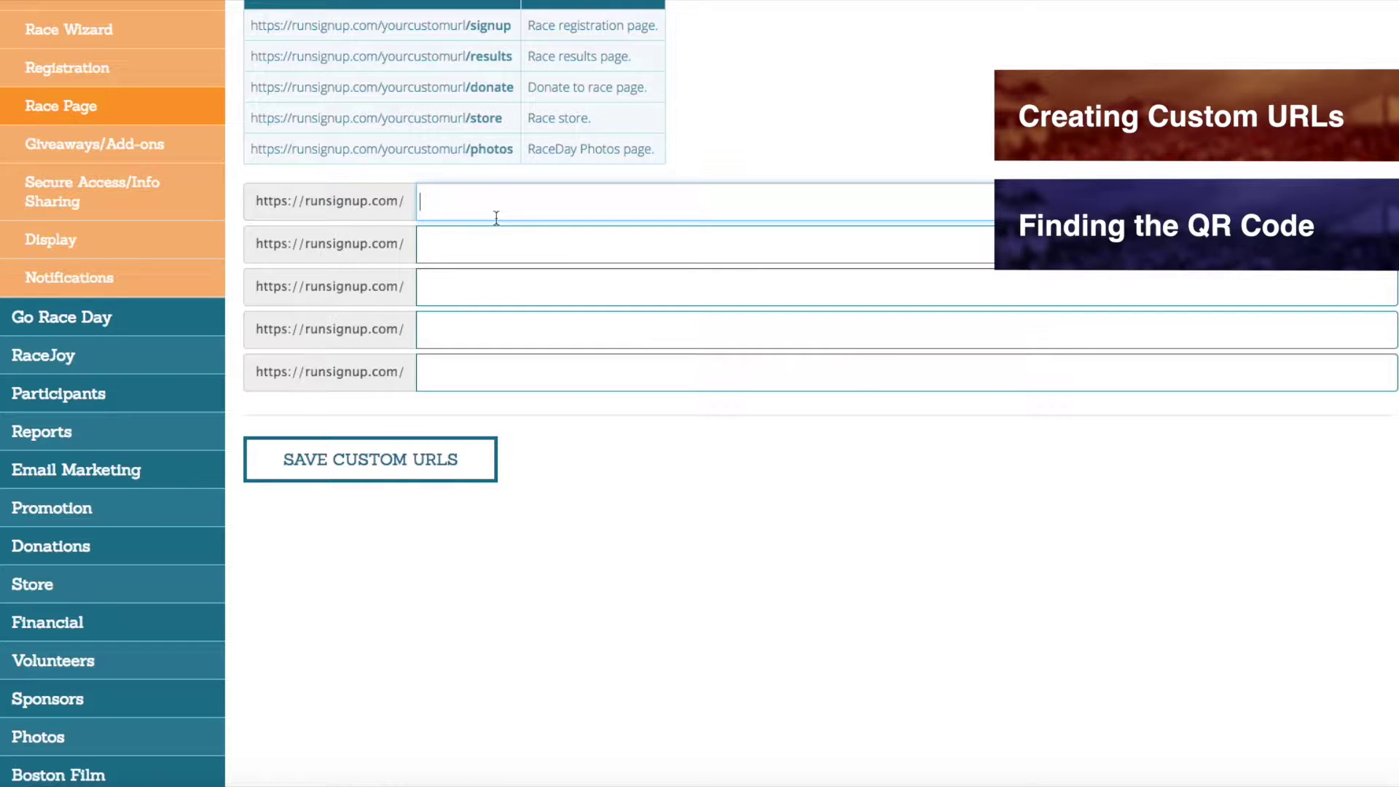
pyautogui.write('The88Miler')
pyautogui.click(413, 466)
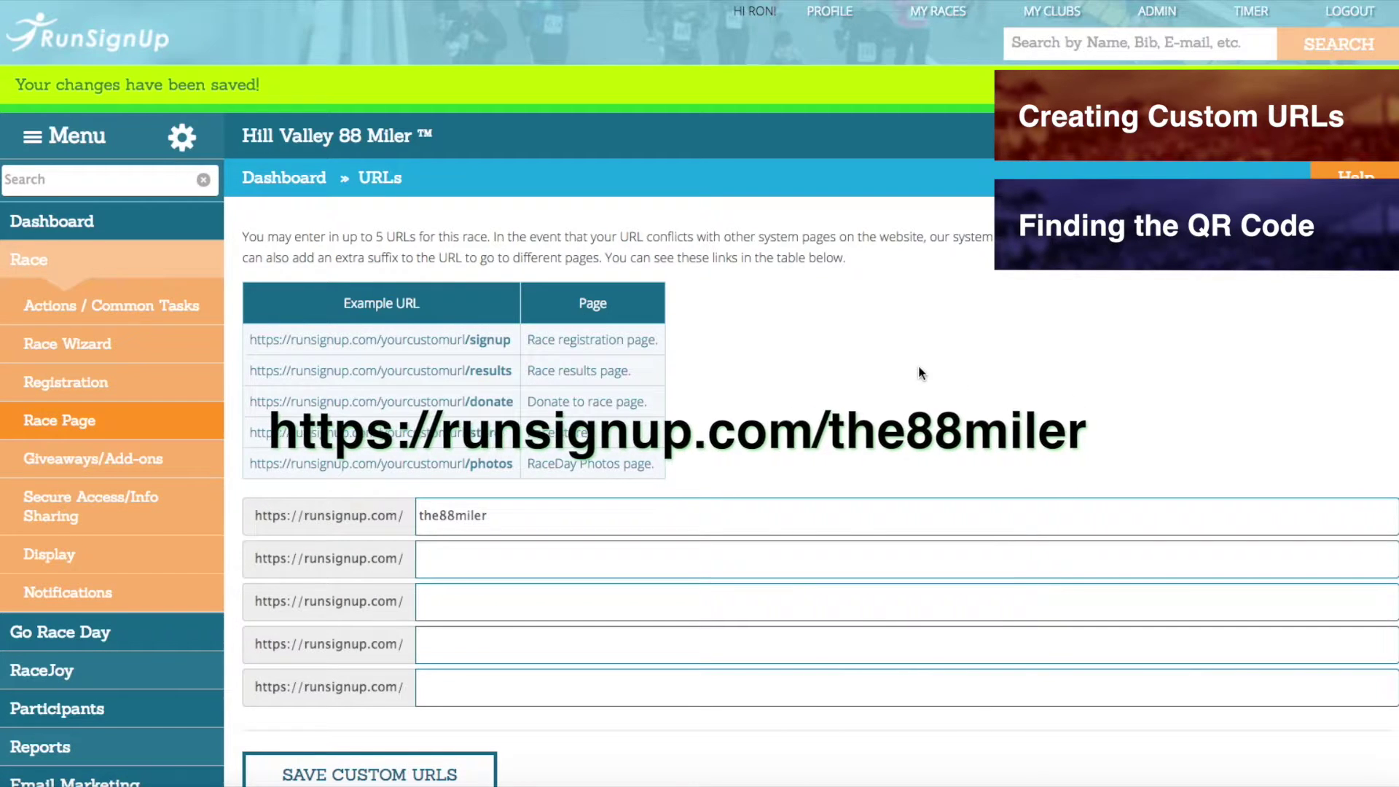
# Enter about as the second custom URL, and clear that entry again without saving
pyautogui.scroll(-4, 928, 366)
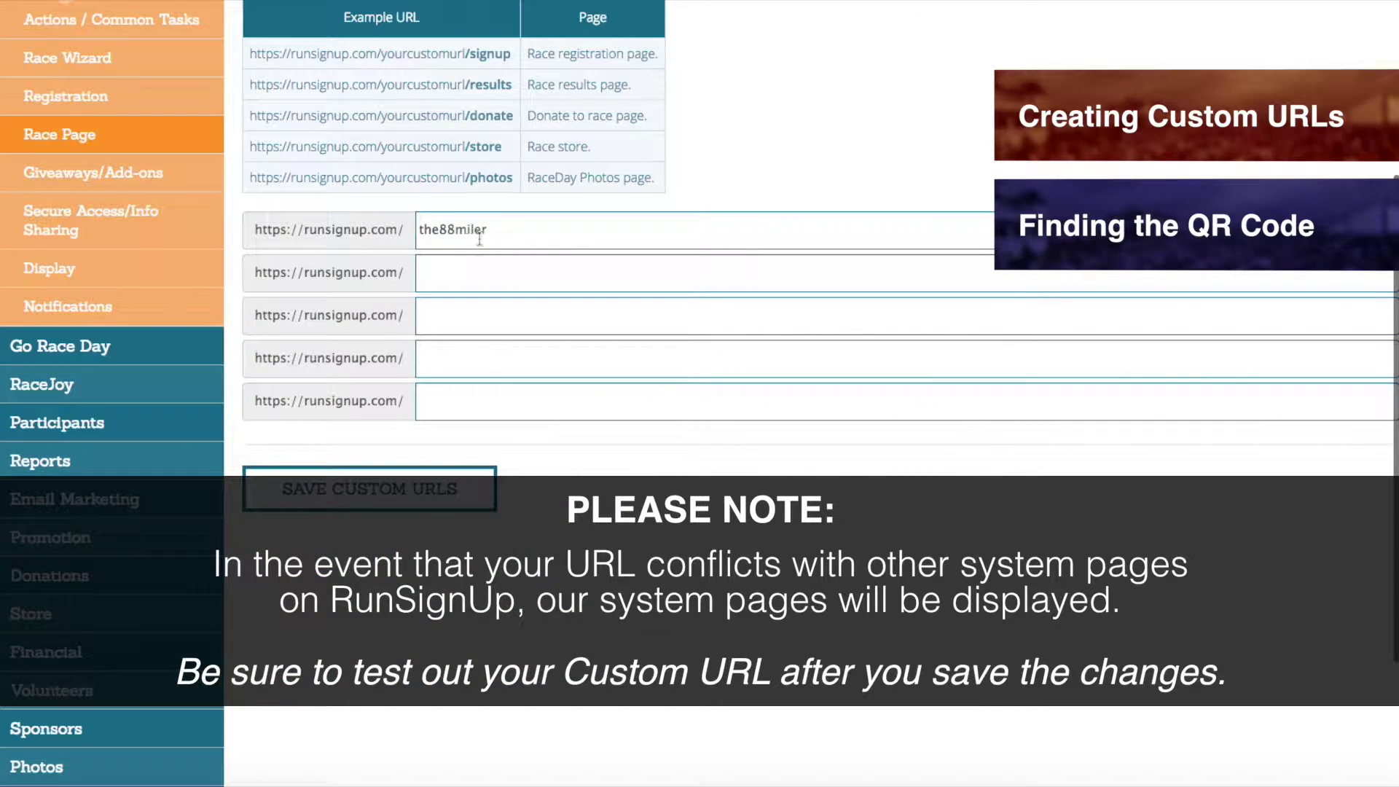
pyautogui.click(427, 281)
pyautogui.write('about')
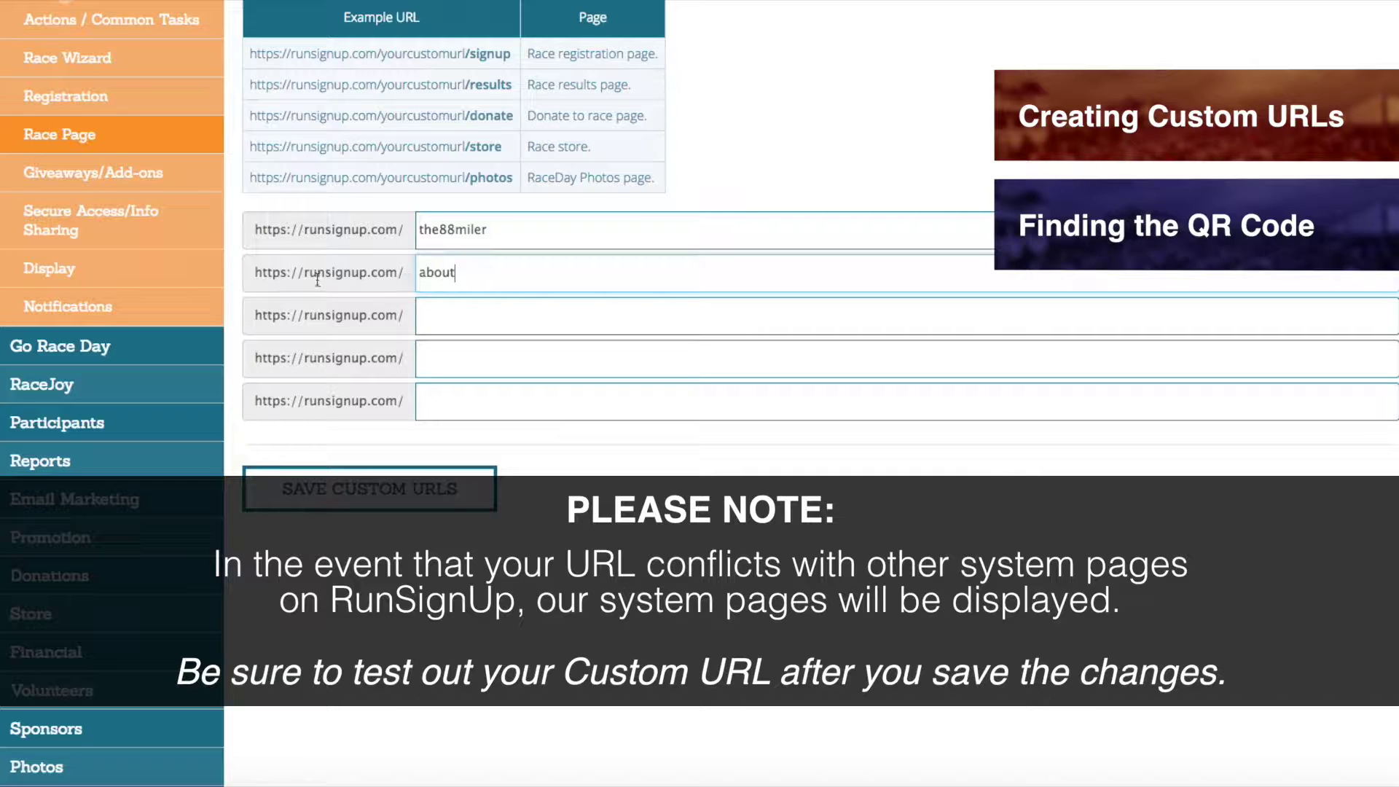
pyautogui.moveTo(518, 275); pyautogui.dragTo(360, 273)
pyautogui.press('BackSpace')
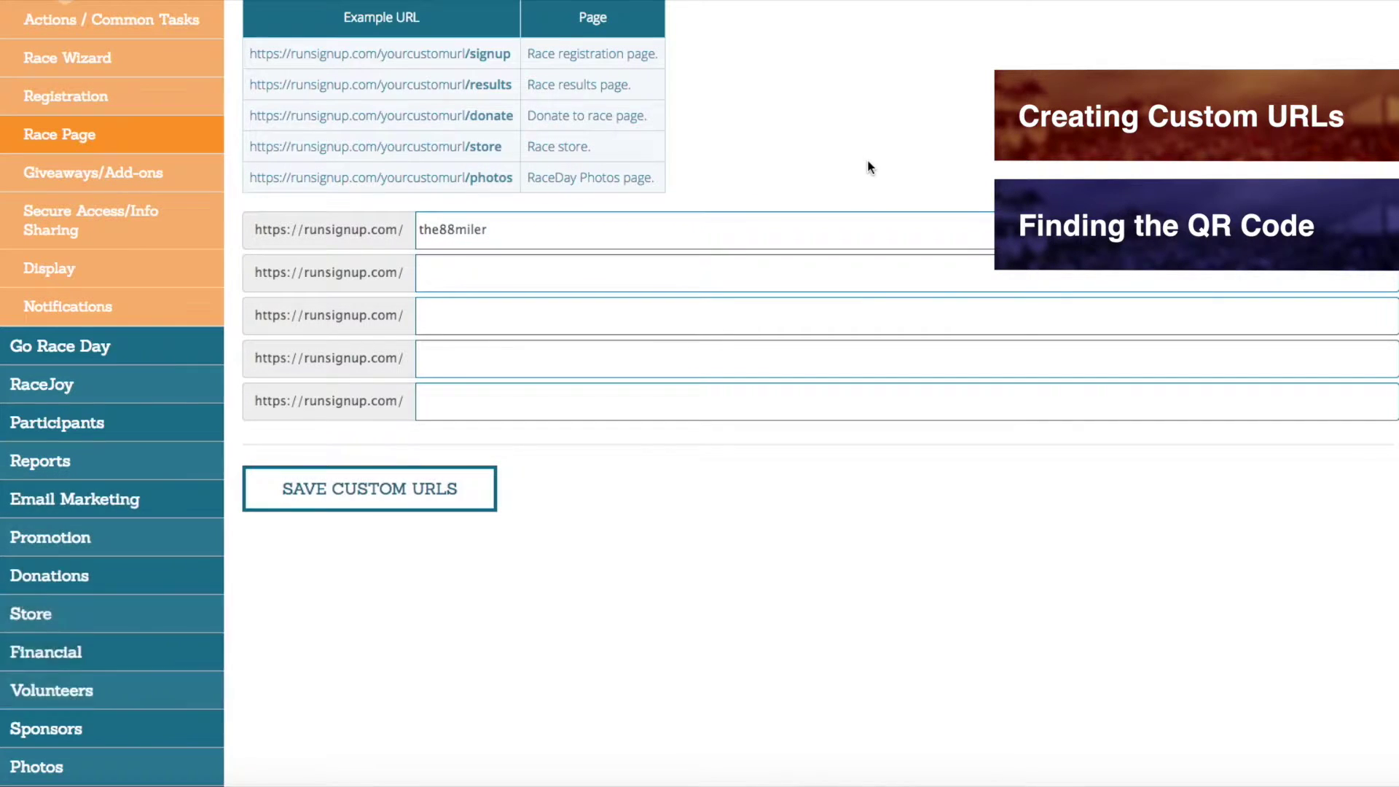
# Replace the first custom URL with the mixed-case tHe88mIlER and save the custom URLs
pyautogui.scroll(3, 866, 171)
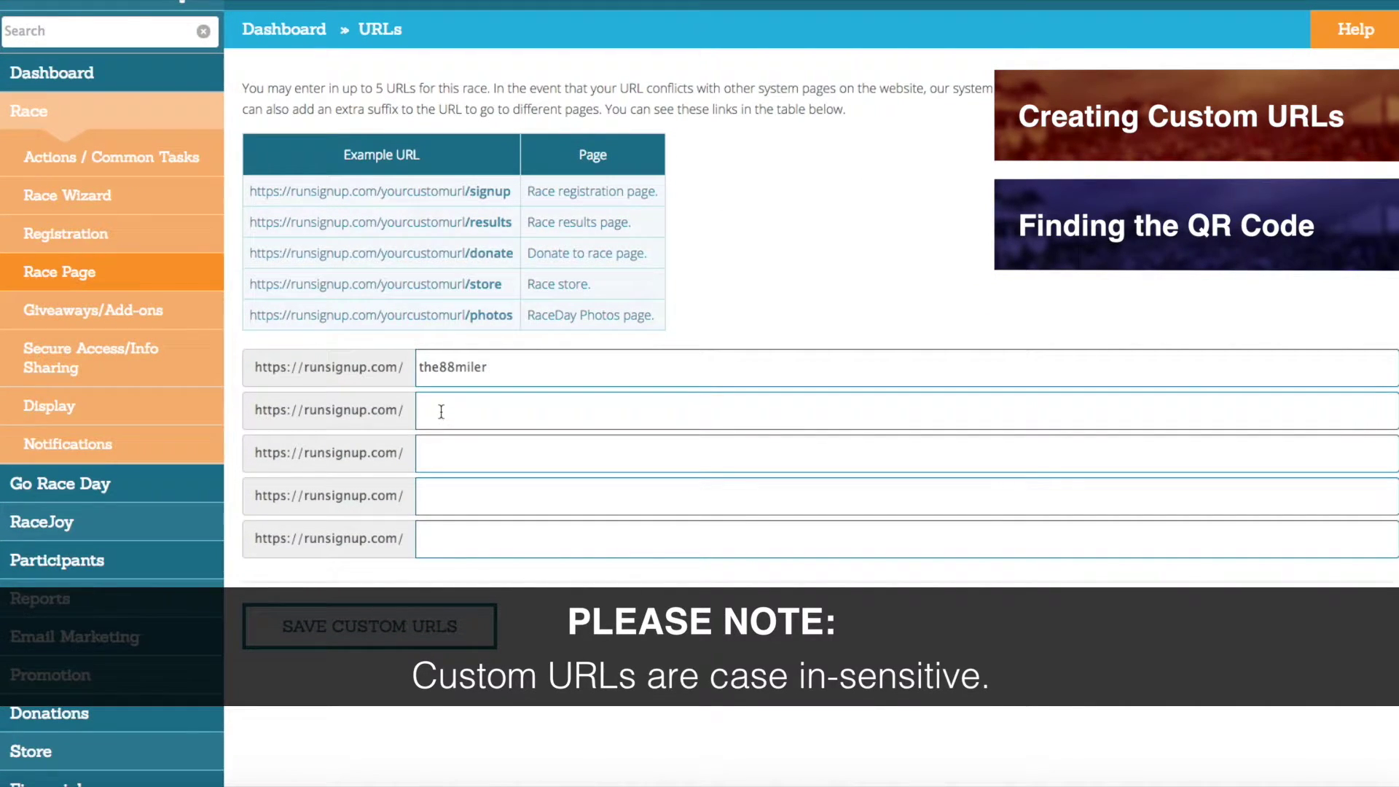
pyautogui.doubleClick(422, 367)
pyautogui.write('THE88MILER')
pyautogui.hotkey('ctrl', 'a')
pyautogui.press('BackSpace')
pyautogui.write('tHe88mIlER')
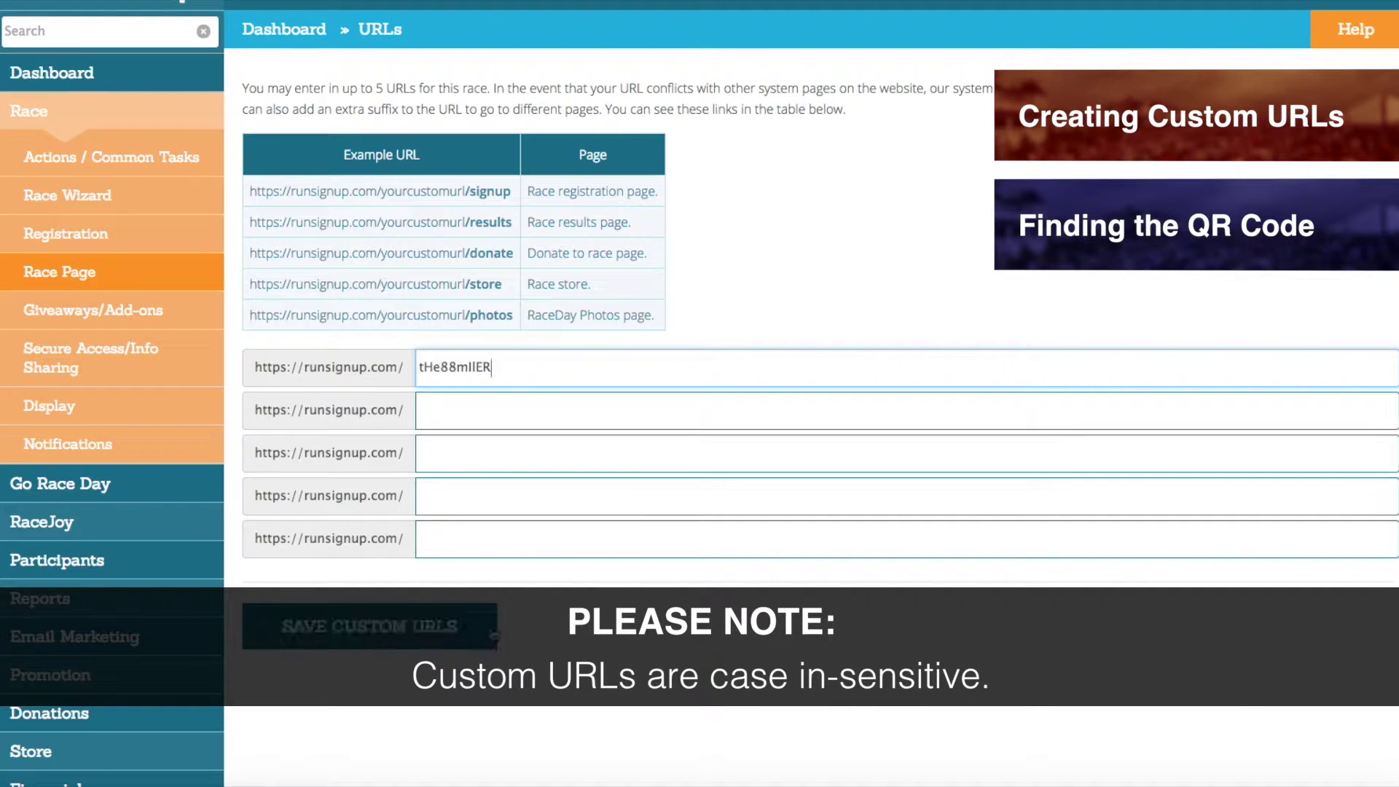
pyautogui.click(466, 634)
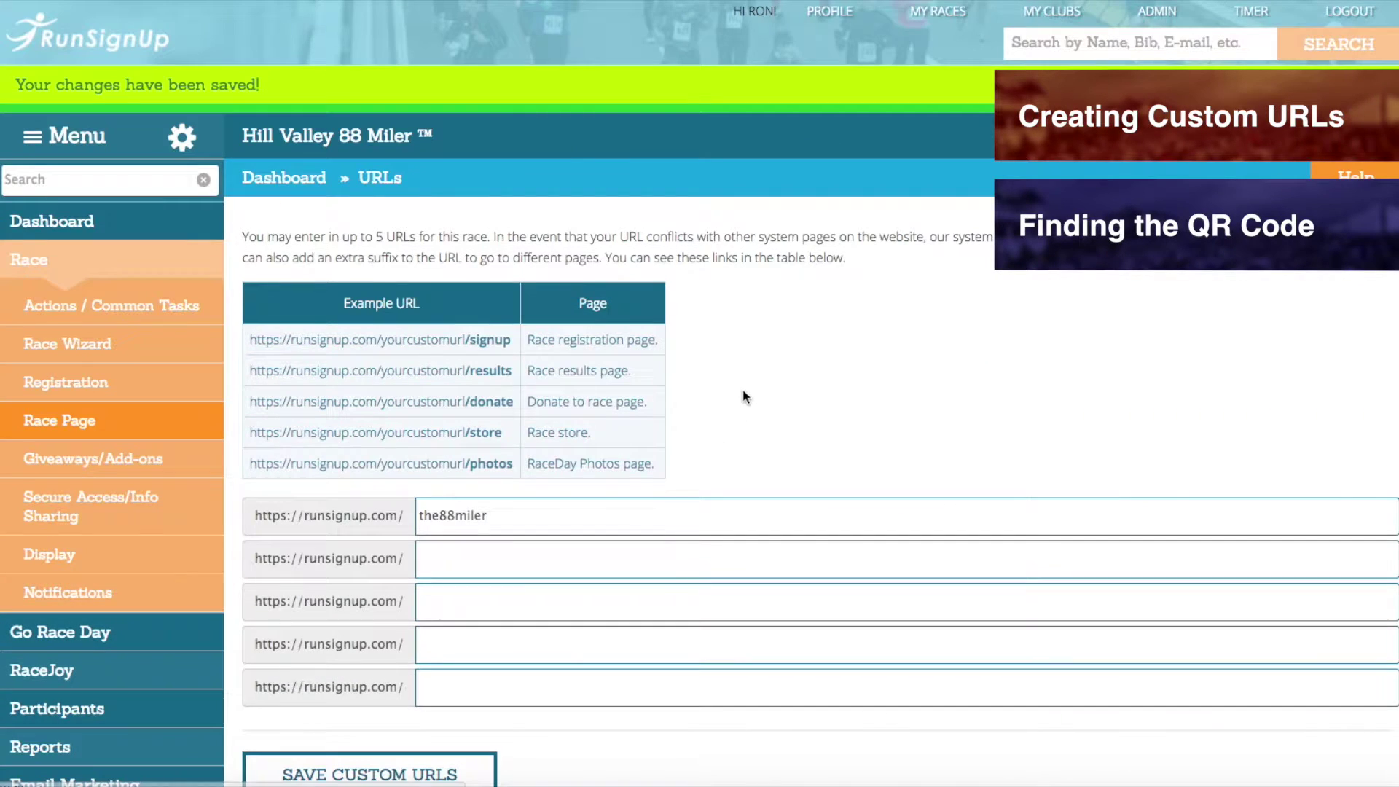
pyautogui.scroll(-2, 472, 519)
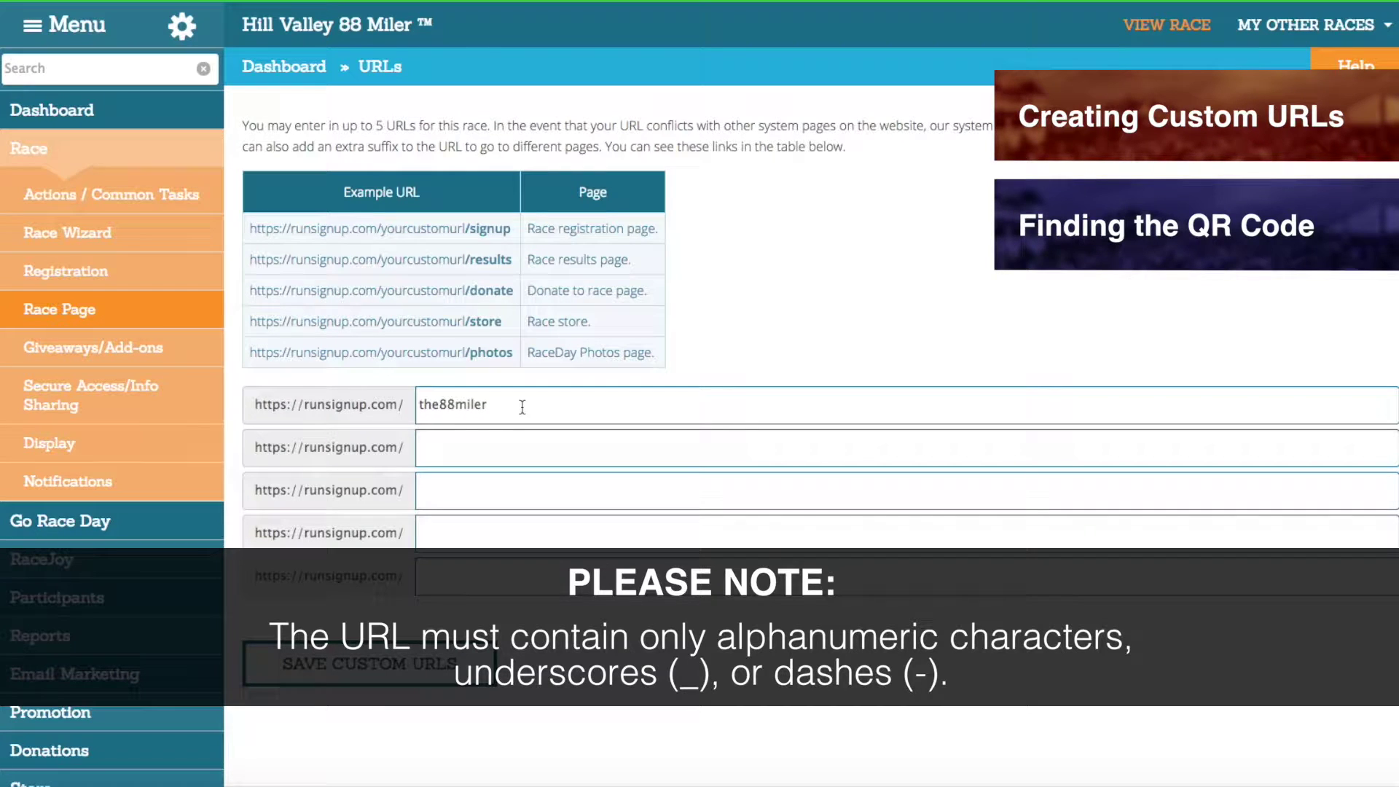
pyautogui.click(522, 406)
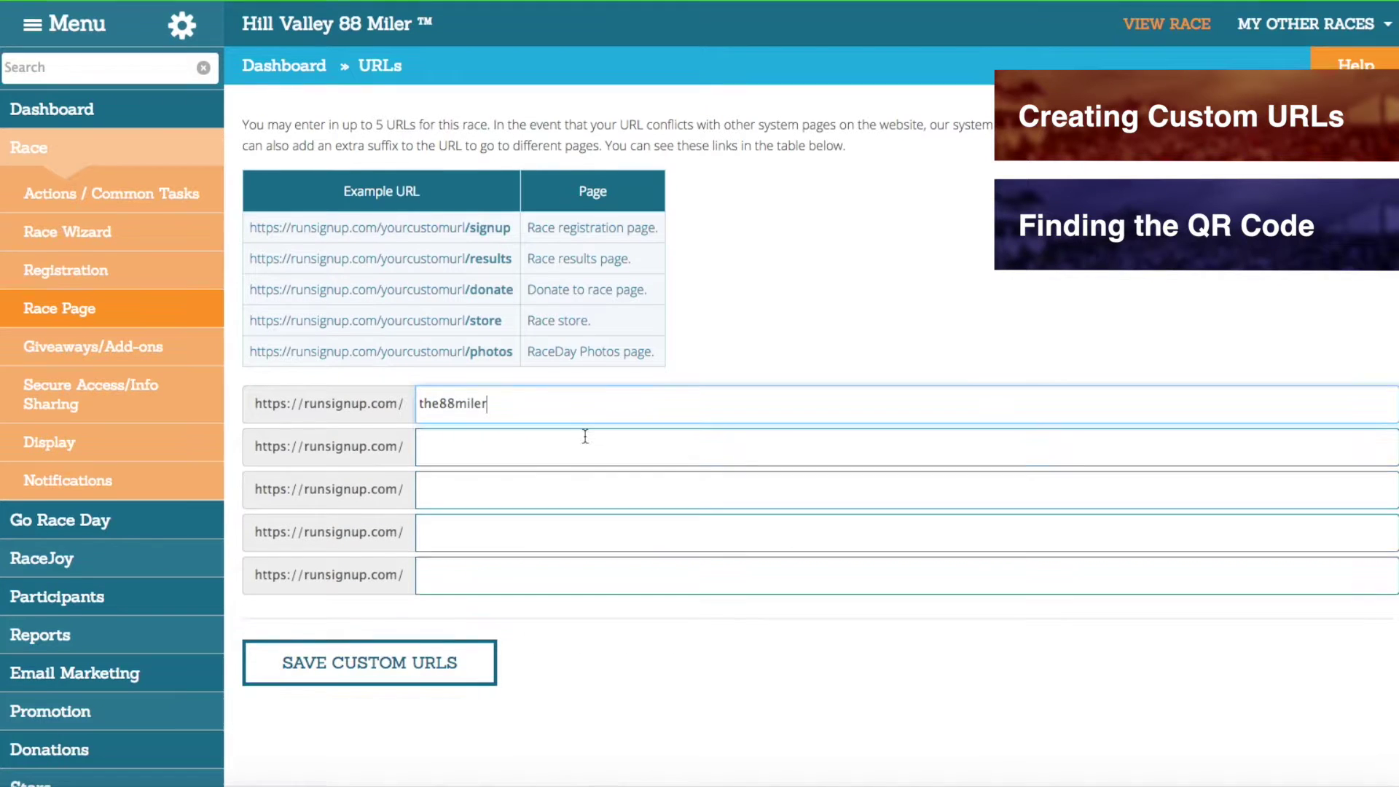
pyautogui.click(627, 488)
pyautogui.click(681, 541)
pyautogui.click(739, 582)
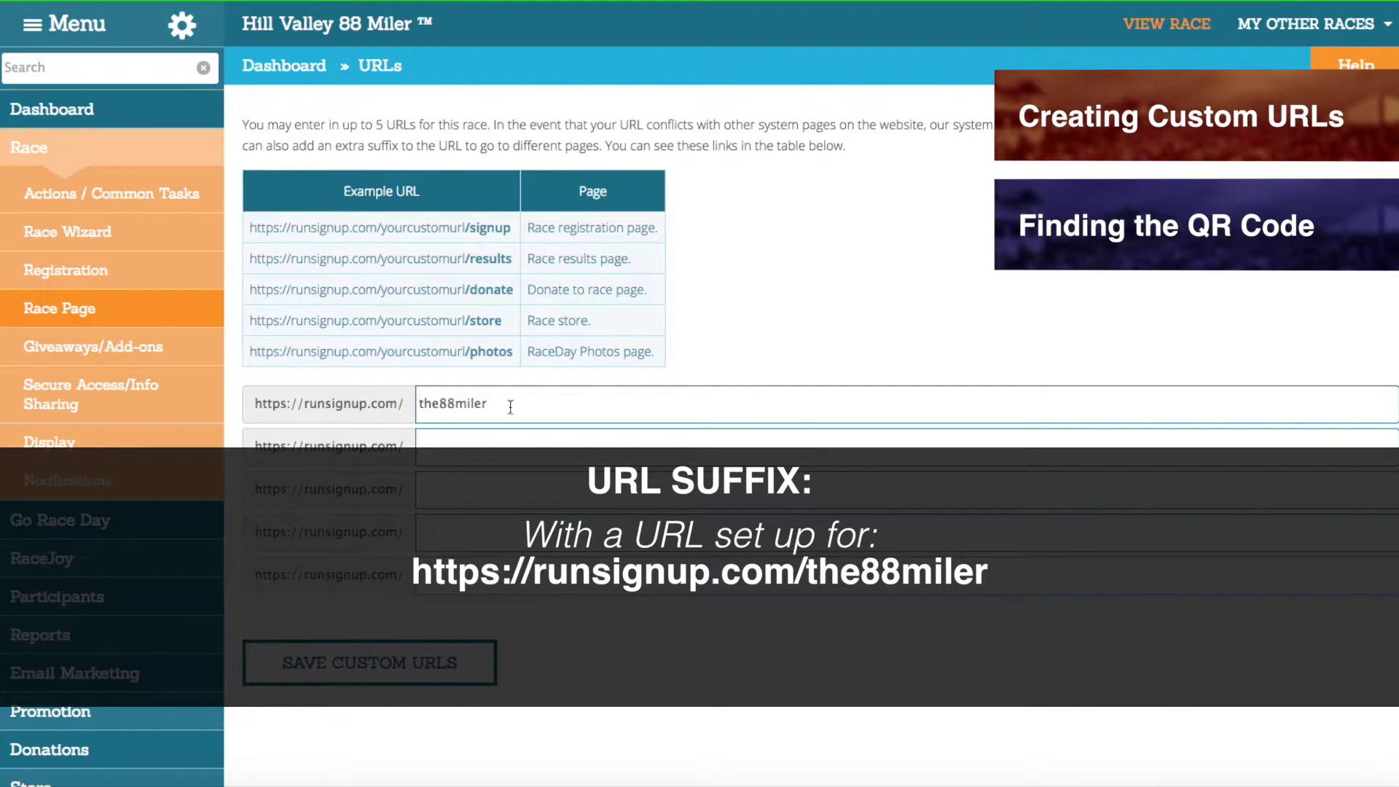
# Examine the /signup, /results, /donate and /store suffixes in the table of example URLs
pyautogui.moveTo(510, 228); pyautogui.dragTo(469, 225)
pyautogui.moveTo(512, 259); pyautogui.dragTo(470, 260)
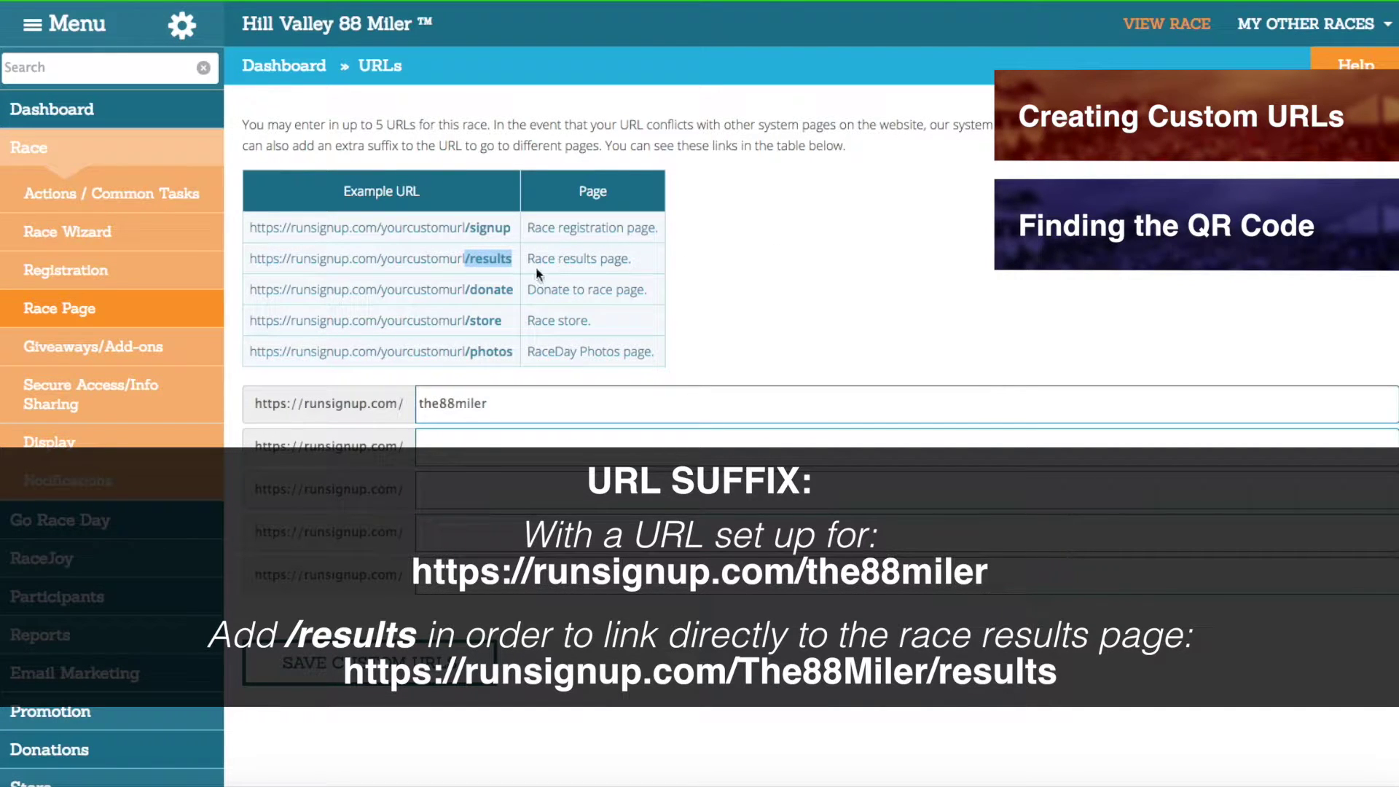
pyautogui.moveTo(514, 290); pyautogui.dragTo(472, 293)
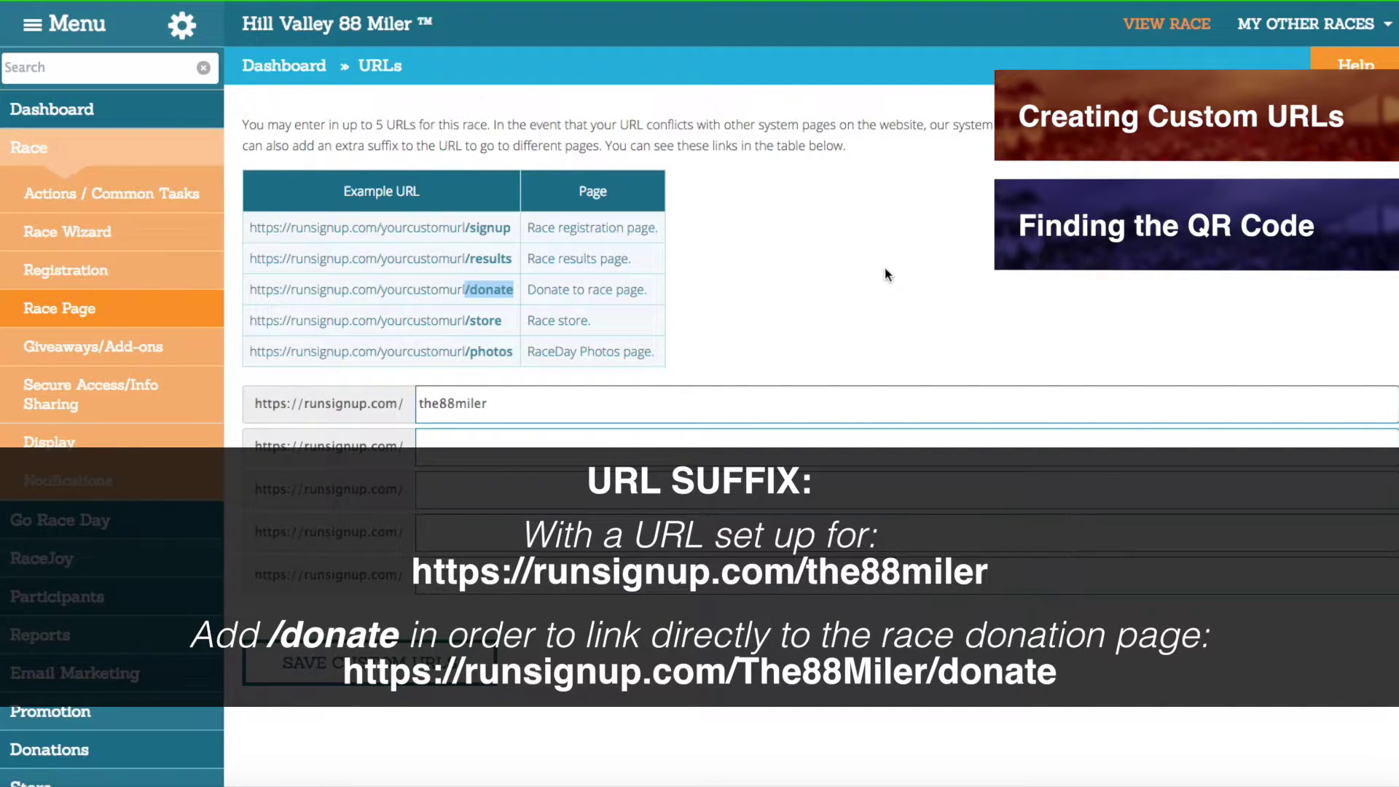
pyautogui.click(506, 322)
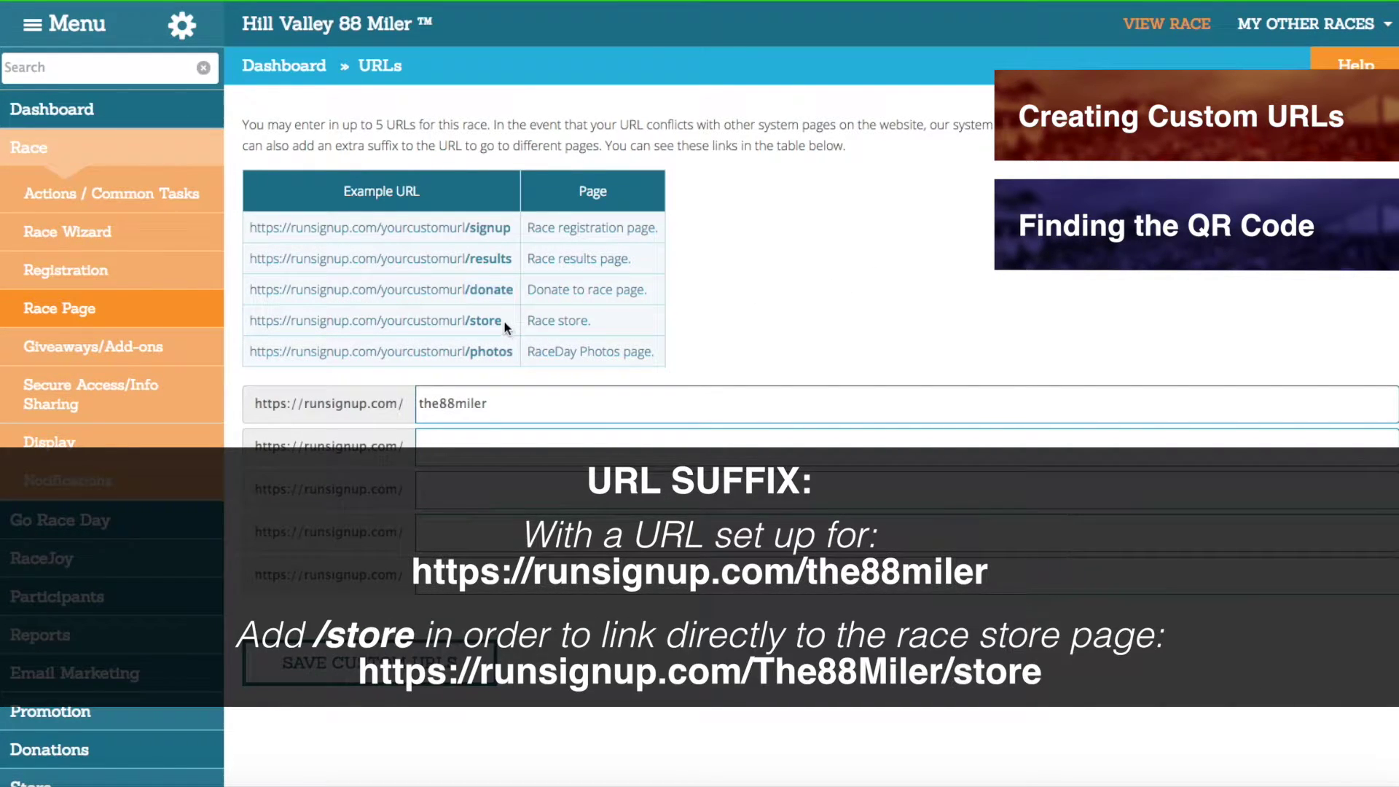
pyautogui.moveTo(469, 318); pyautogui.dragTo(464, 317)
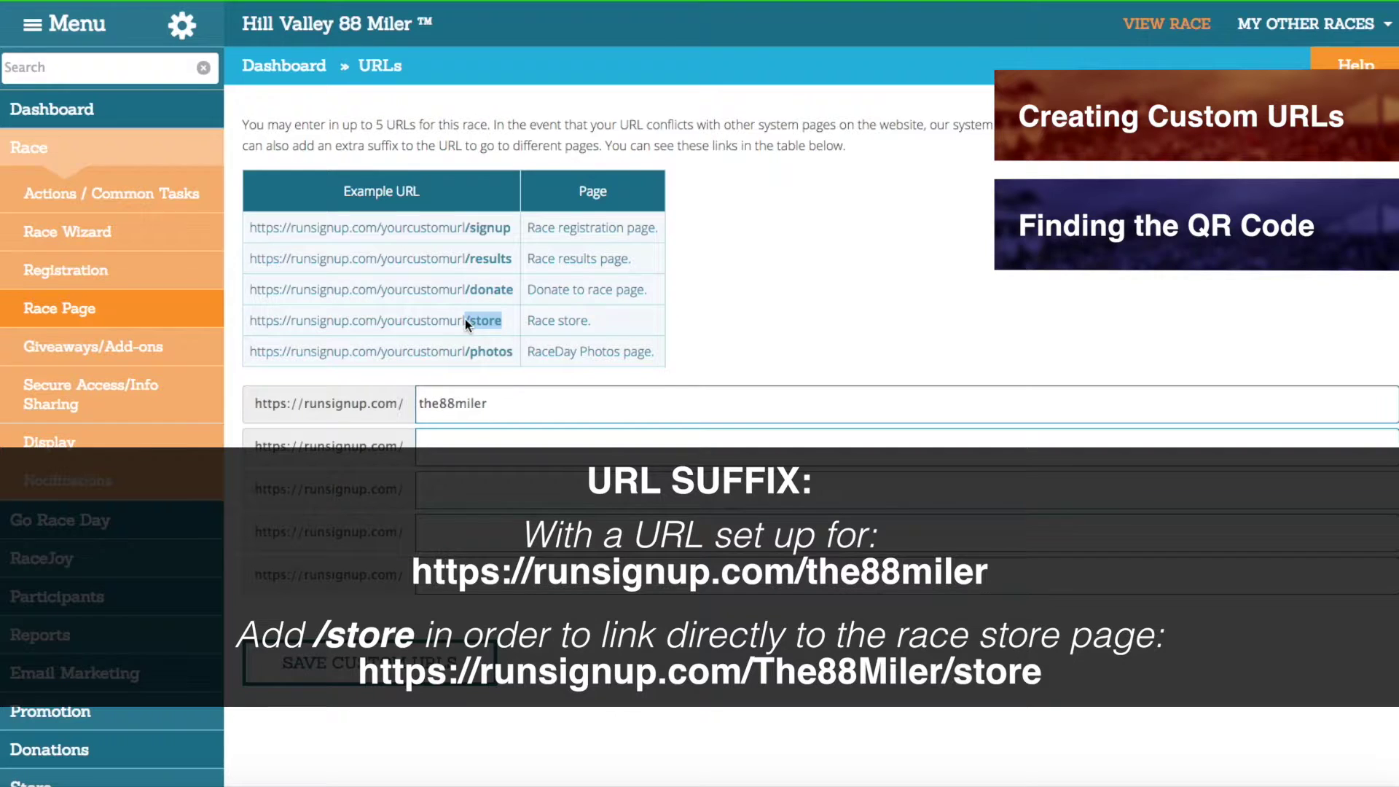
pyautogui.click(751, 275)
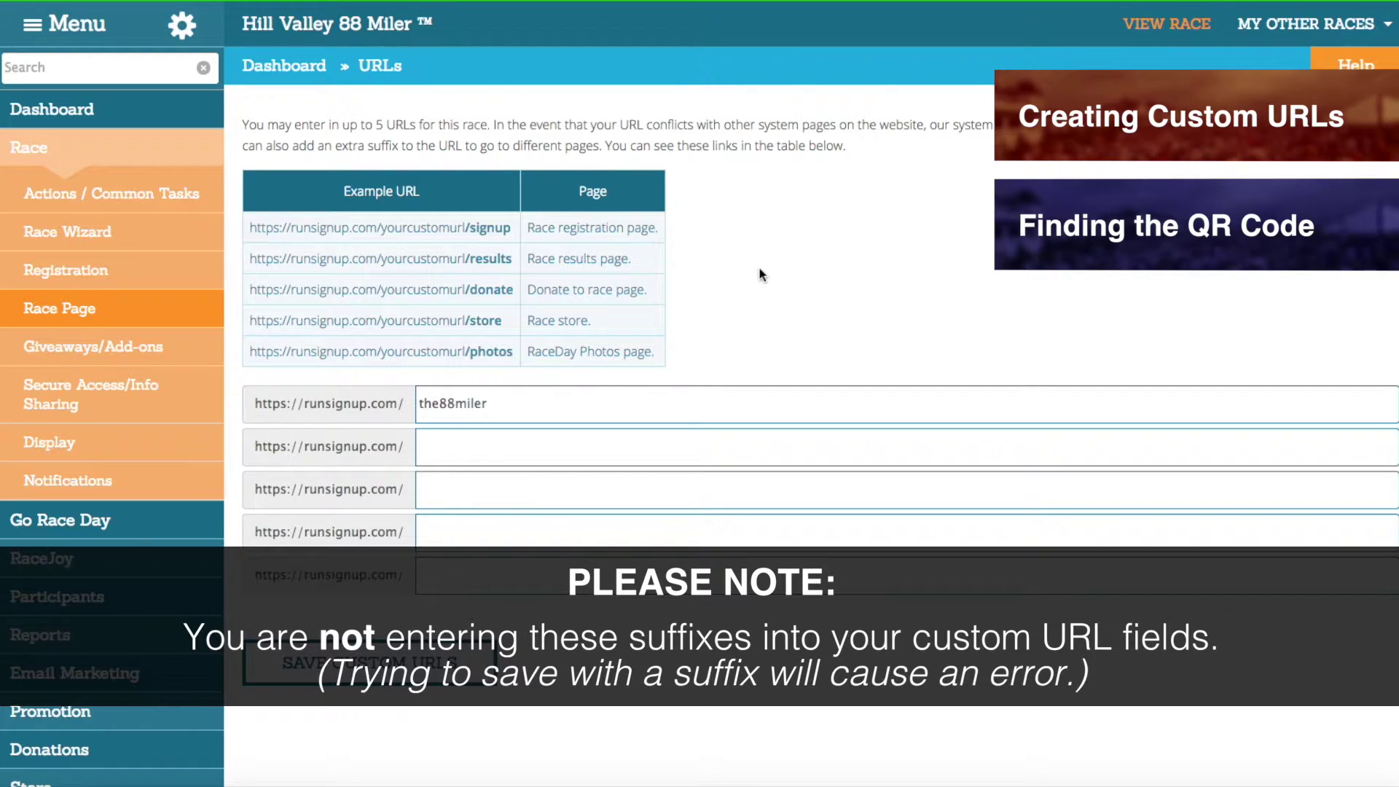
# Try to save the first custom URL with a suffix, as the88miler/photos
pyautogui.click(786, 405)
pyautogui.write('/photos')
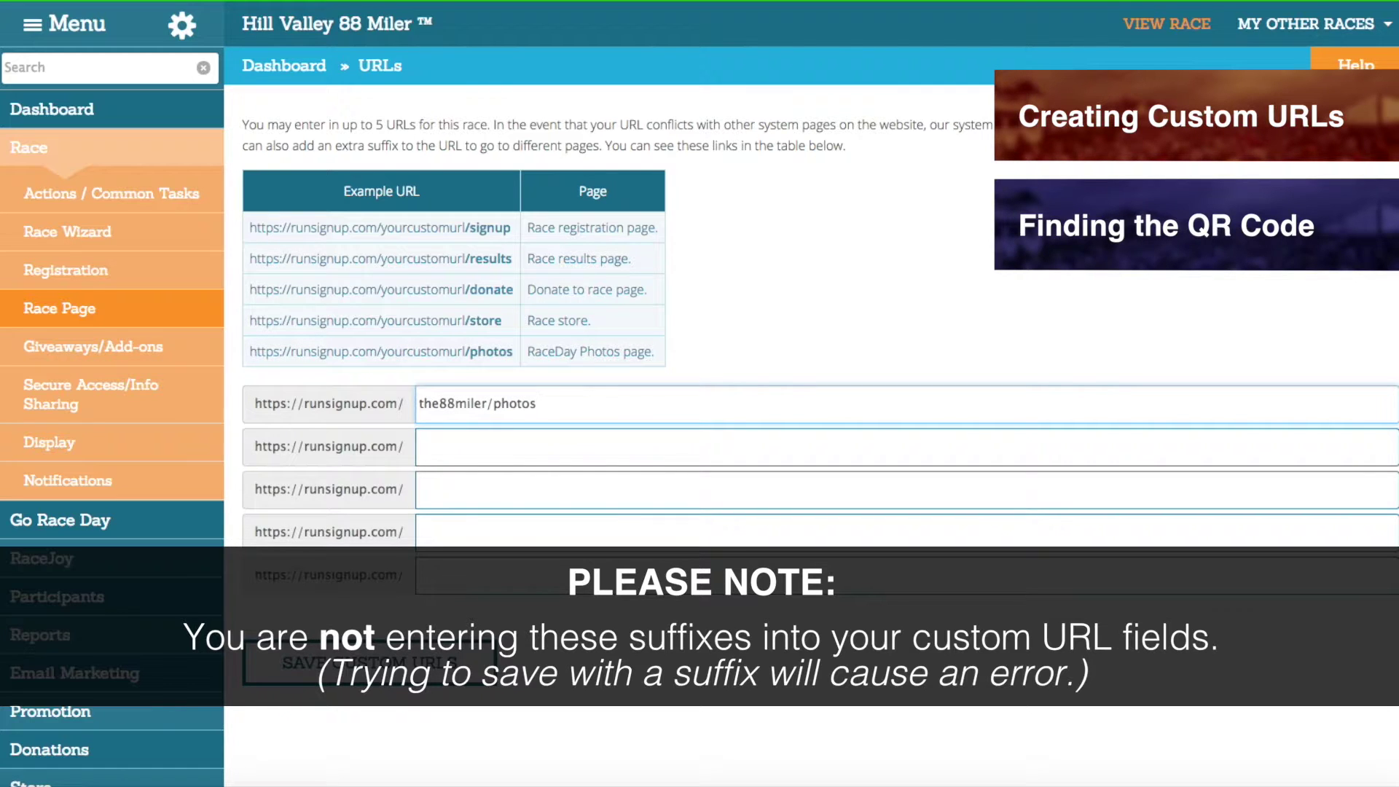
pyautogui.scroll(-3, 402, 510)
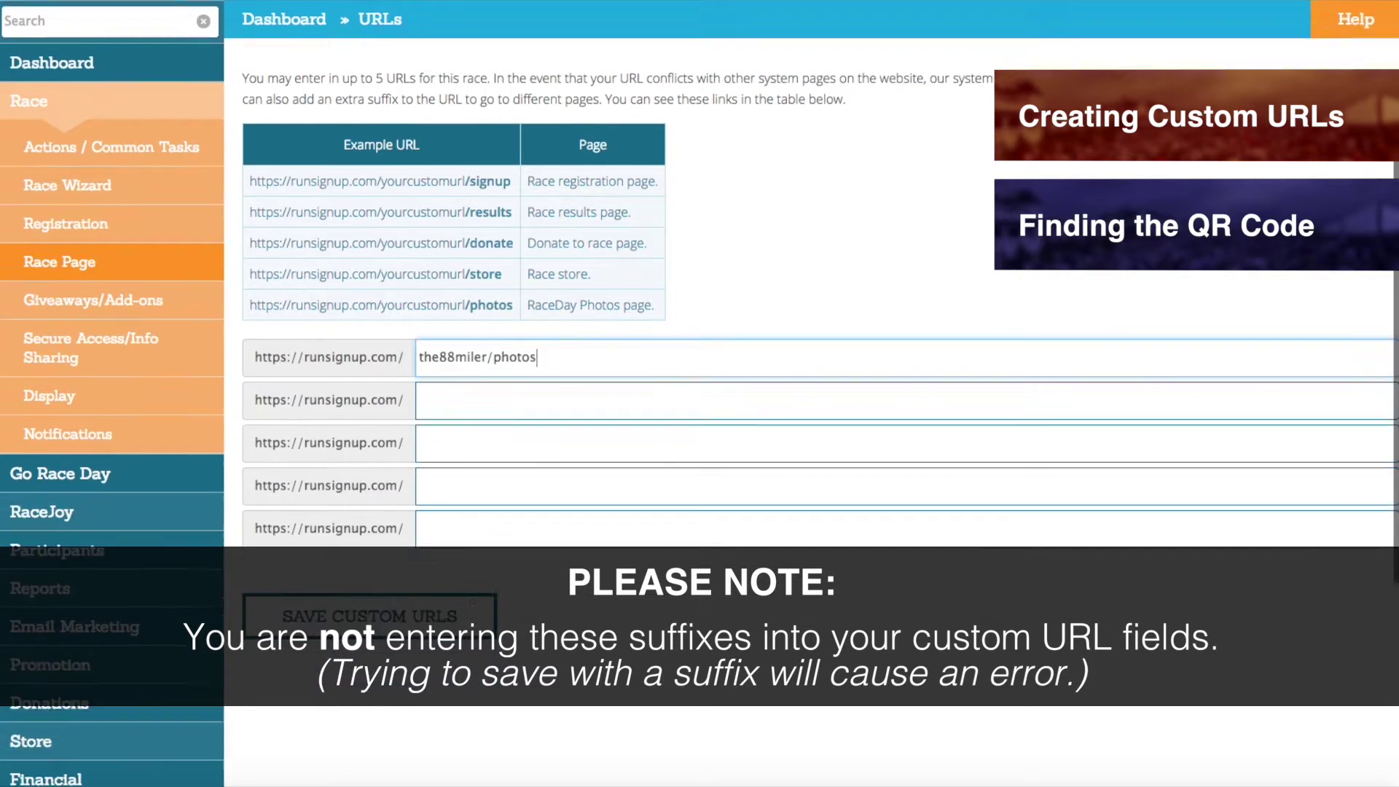
pyautogui.click(402, 508)
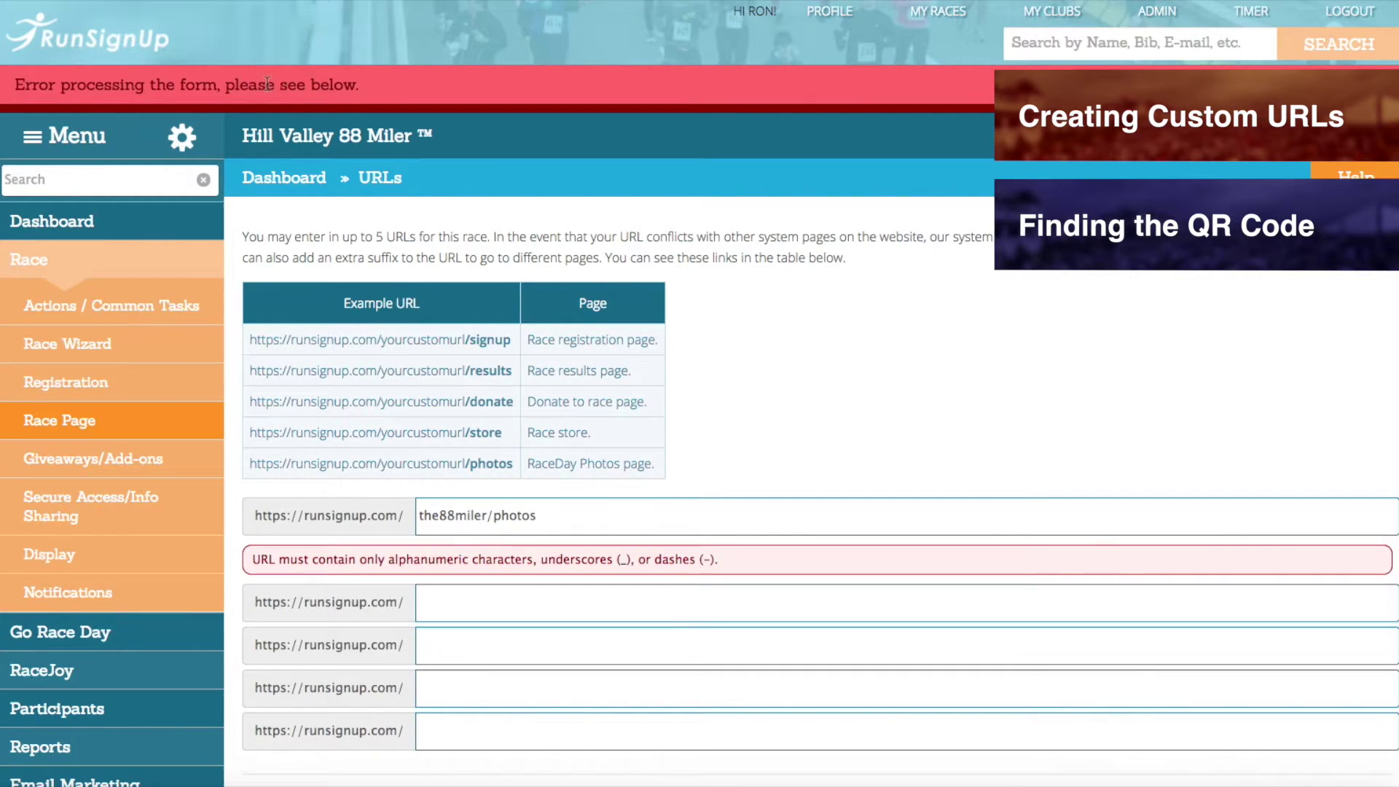
# Remove the /photos suffix so the first custom URL reads the88miler, and save the custom URLs
pyautogui.scroll(-3, 267, 83)
pyautogui.click(532, 323)
pyautogui.hotkey('shift', 'Left')
pyautogui.hotkey('shift', 'Left')
pyautogui.hotkey('shift', 'Left')
pyautogui.hotkey('shift', 'Left')
pyautogui.hotkey('shift', 'Left')
pyautogui.hotkey('shift', 'Left')
pyautogui.hotkey('shift', 'Left')
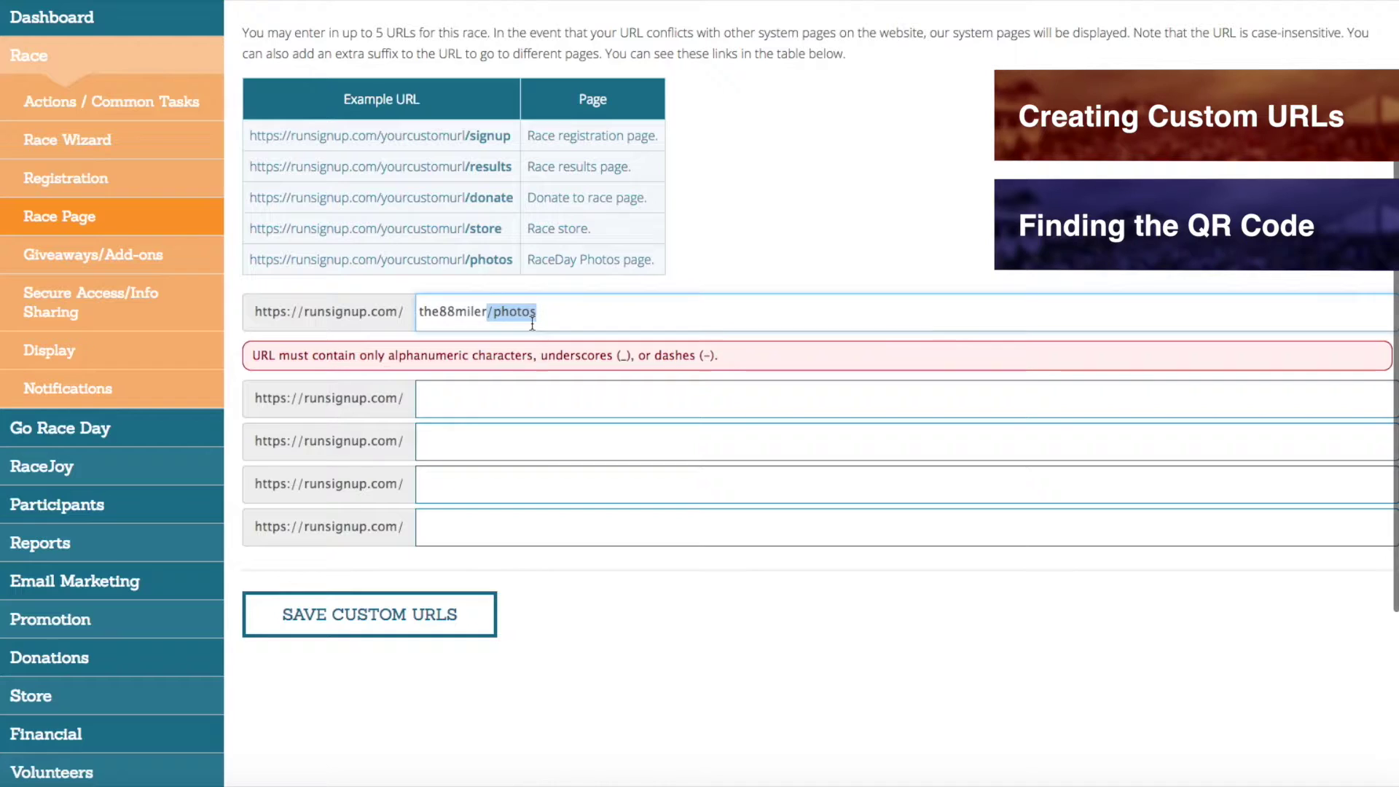
pyautogui.press('BackSpace')
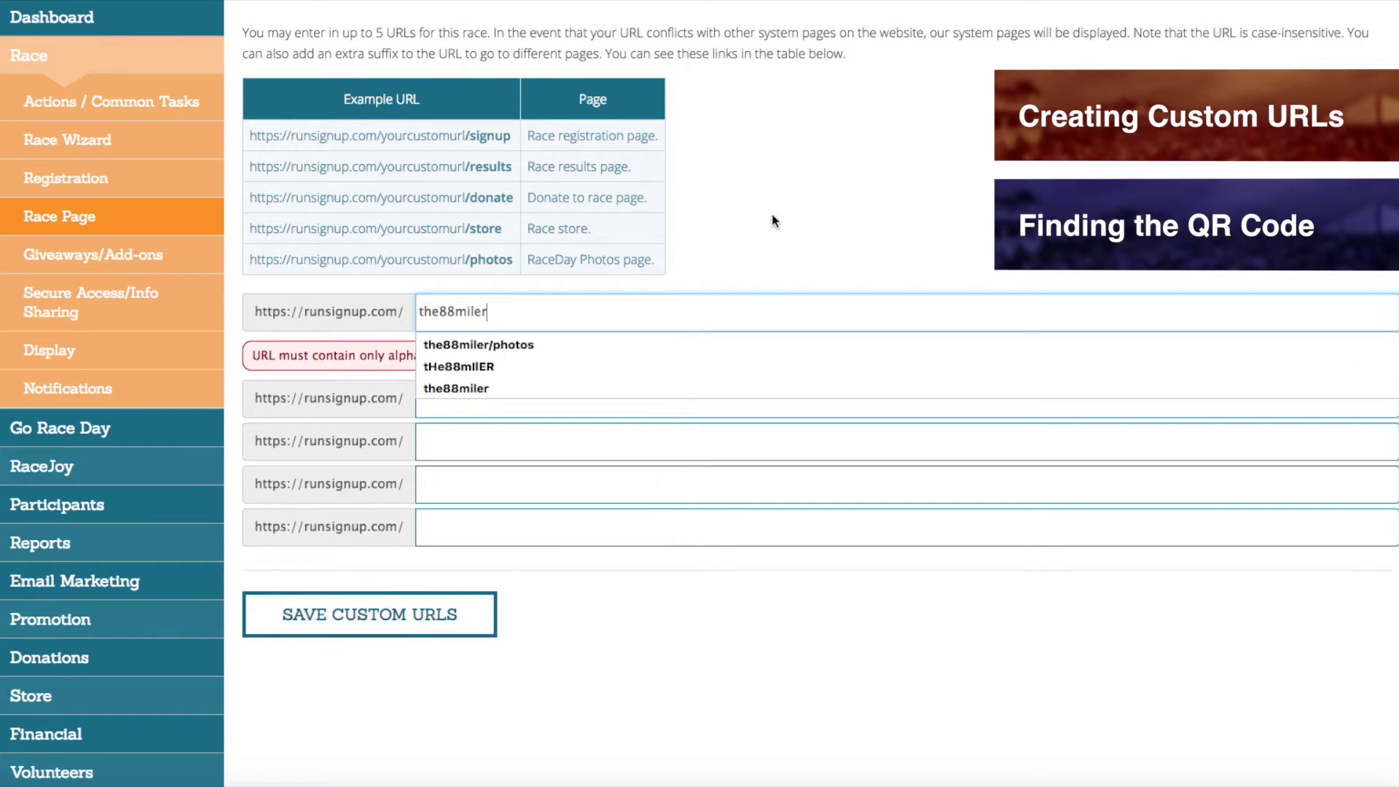
pyautogui.click(774, 221)
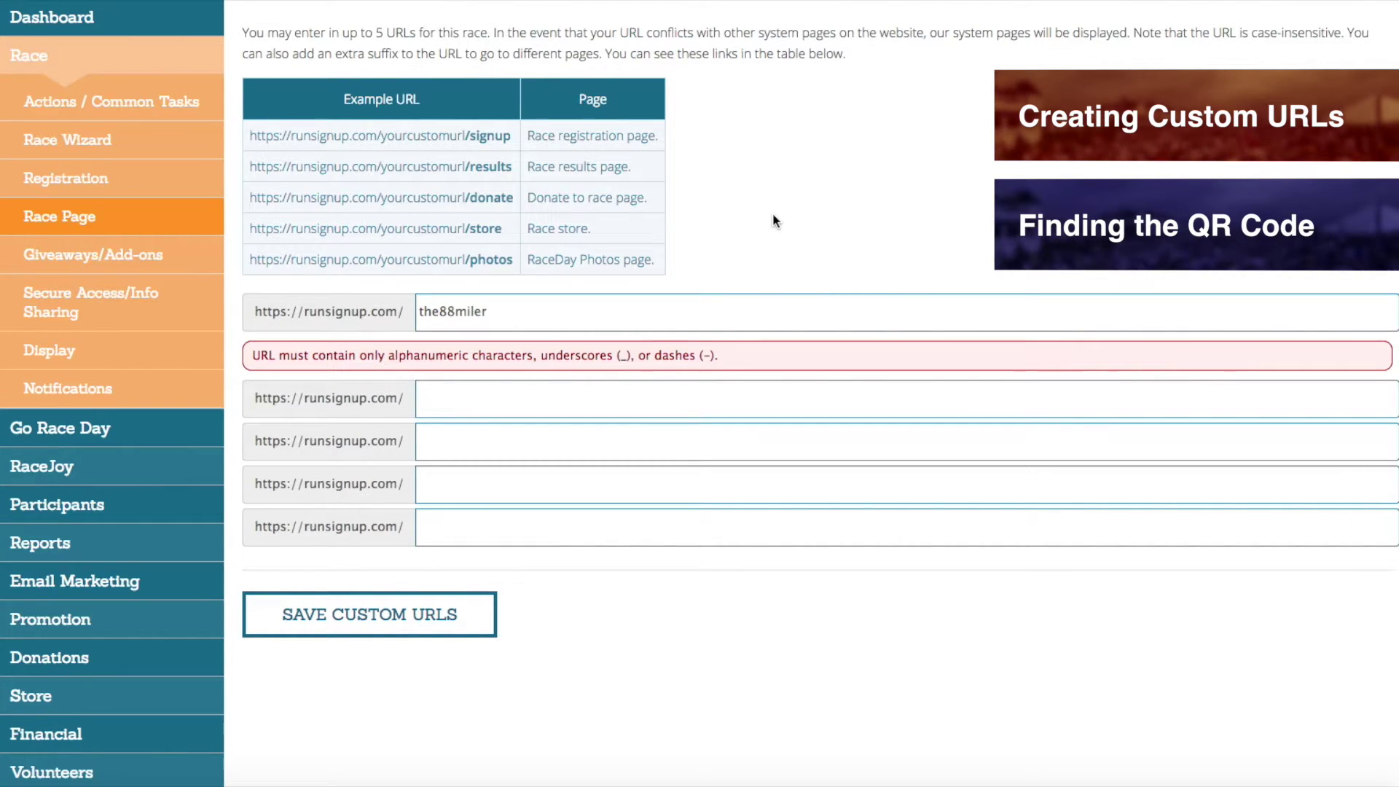
pyautogui.scroll(-3, 774, 221)
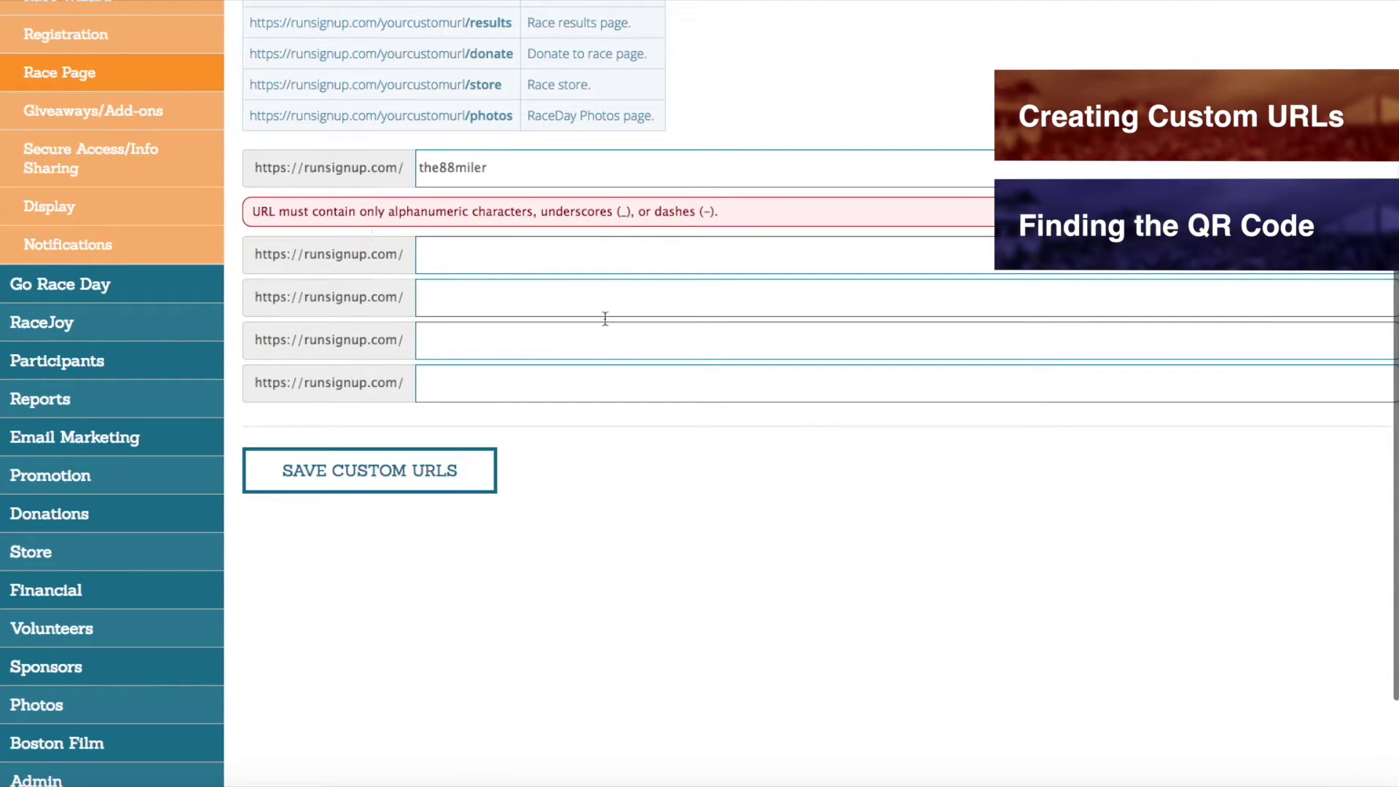
pyautogui.click(478, 480)
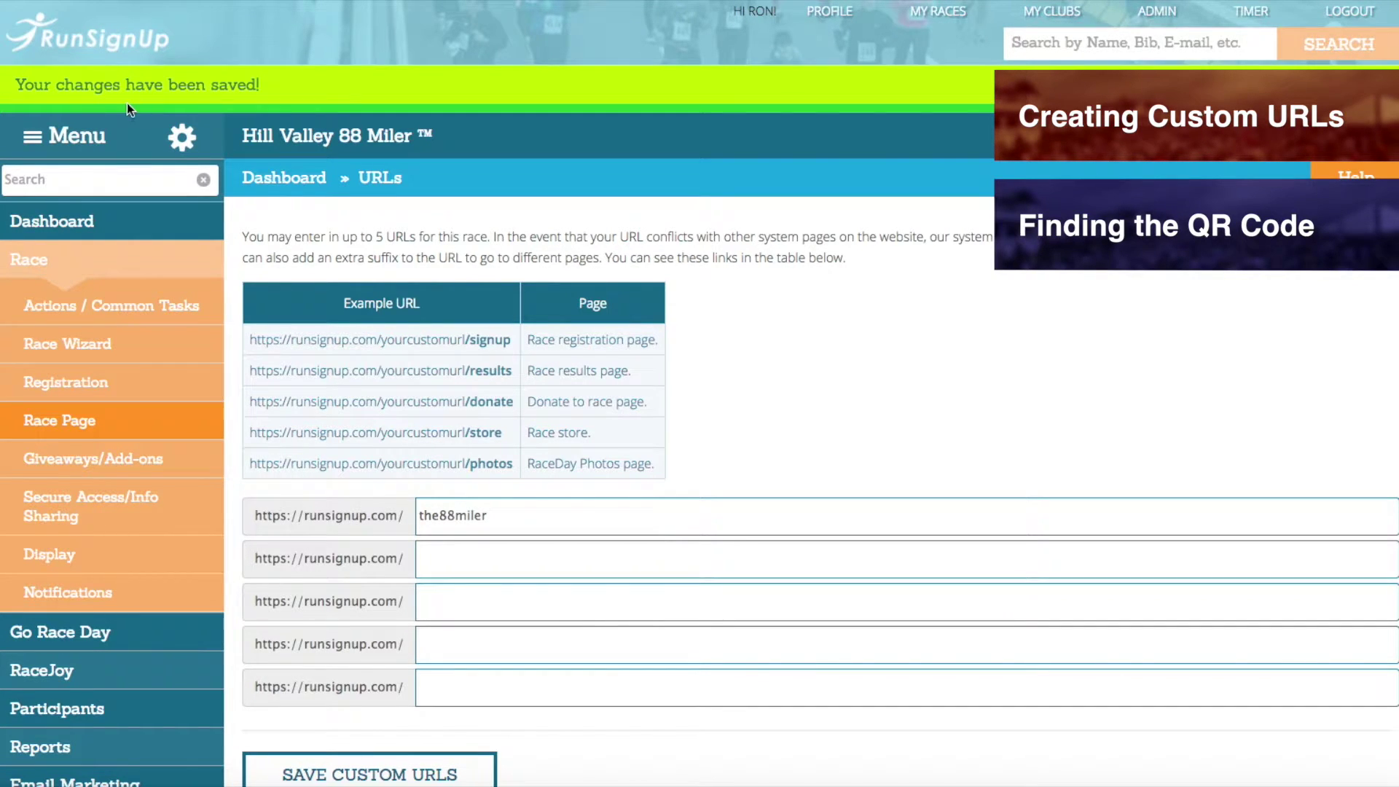
pyautogui.scroll(-2, 924, 295)
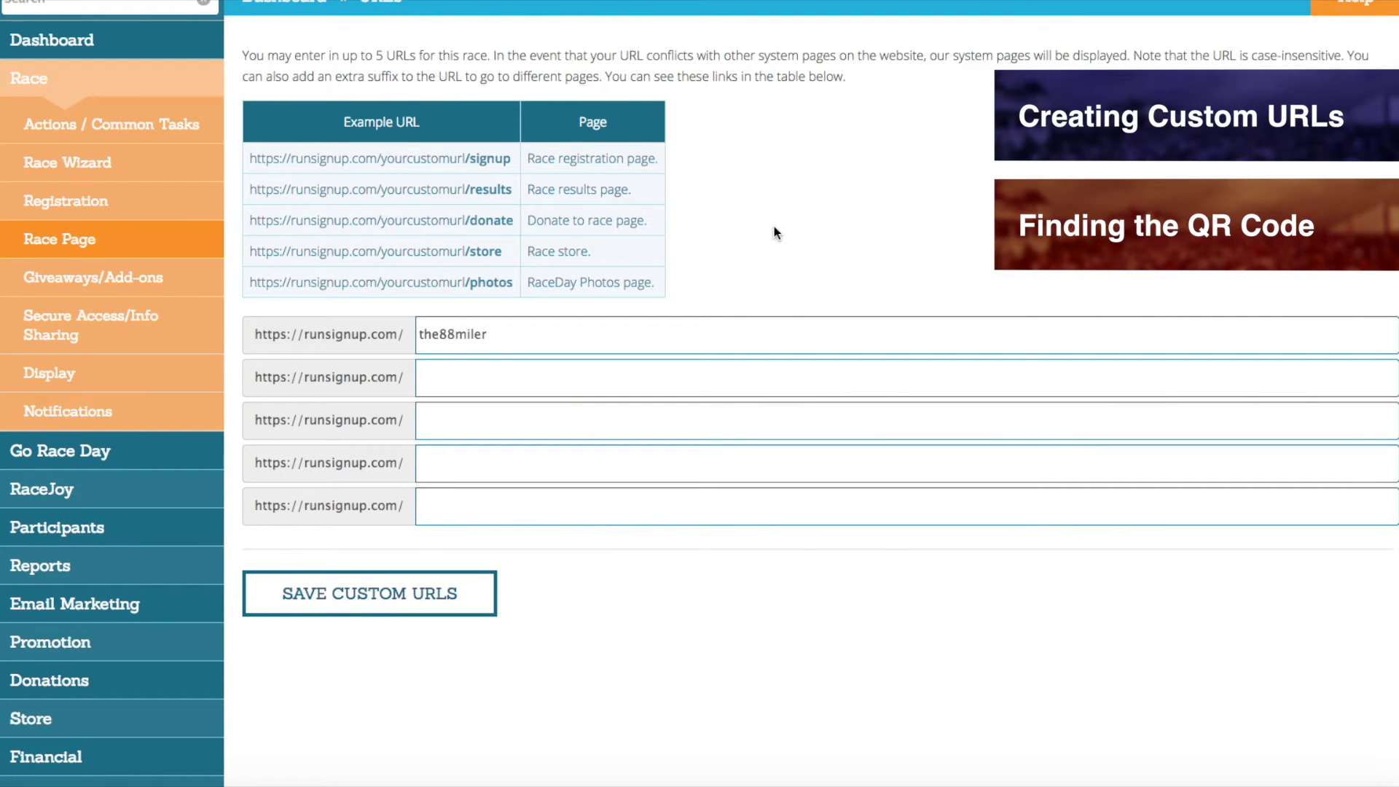
# Open the race's promotional links page and find the QR Code section below the sign-up button code
pyautogui.scroll(-5, 774, 226)
pyautogui.moveTo(189, 334)
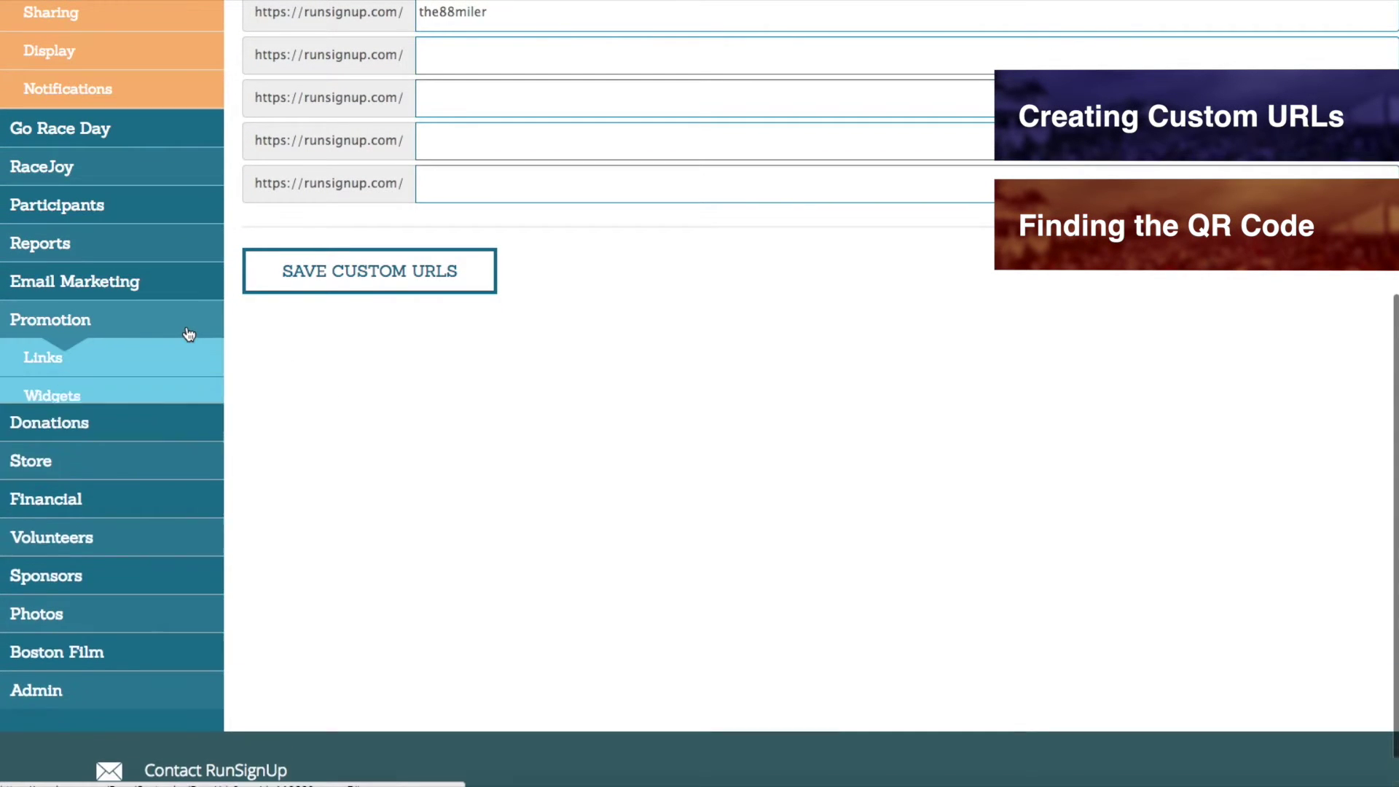
pyautogui.click(99, 372)
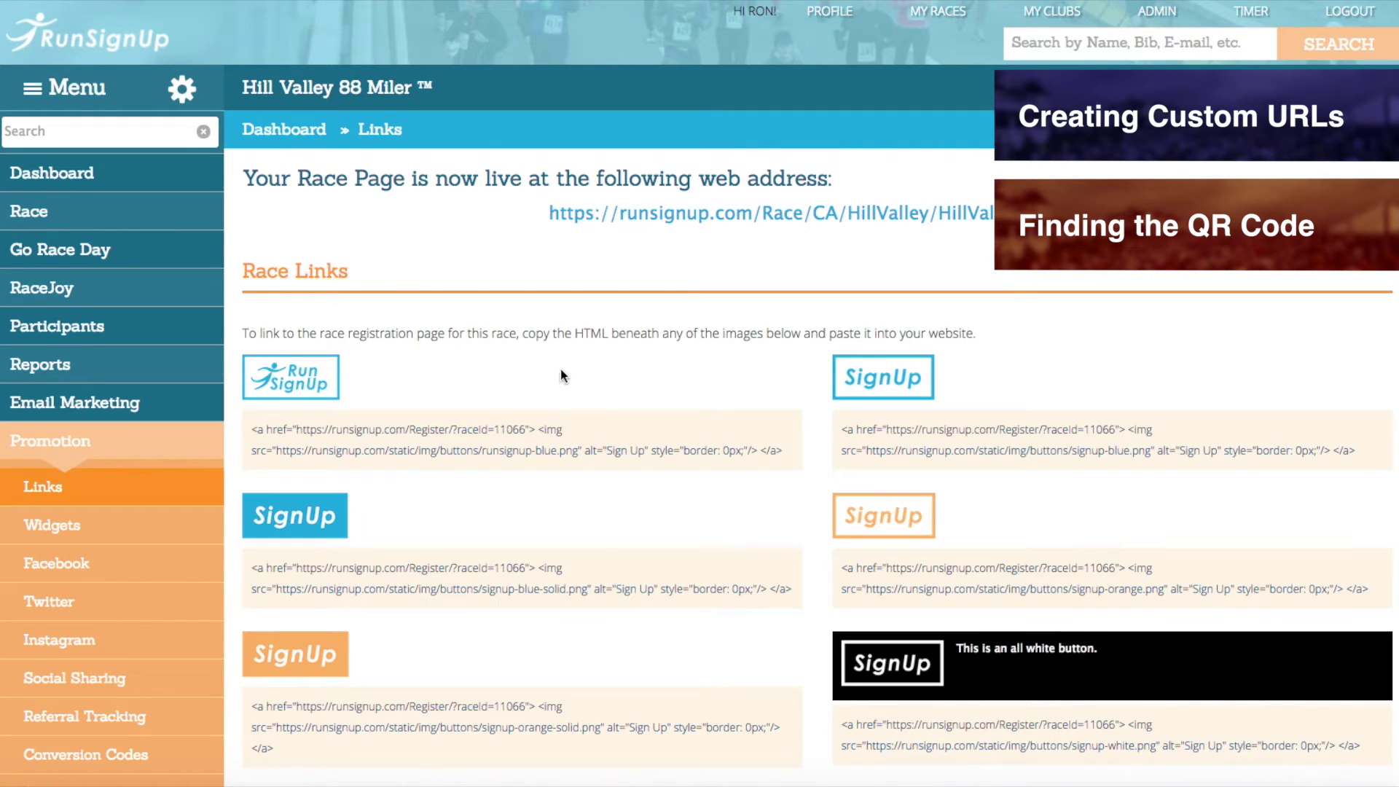
pyautogui.scroll(-9, 561, 368)
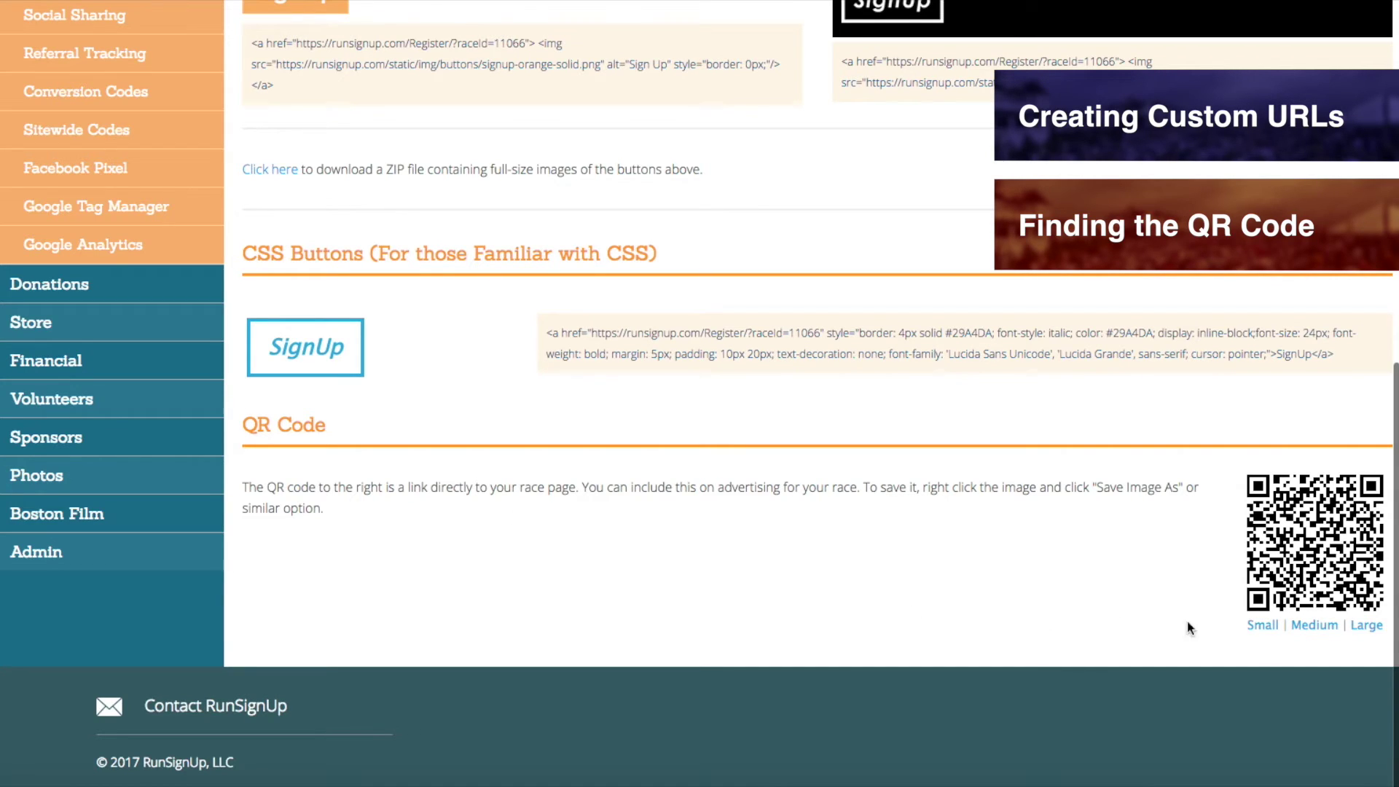
# Preview the race page's QR code in the medium and large sizes
pyautogui.click(1295, 629)
pyautogui.scroll(-3, 1269, 639)
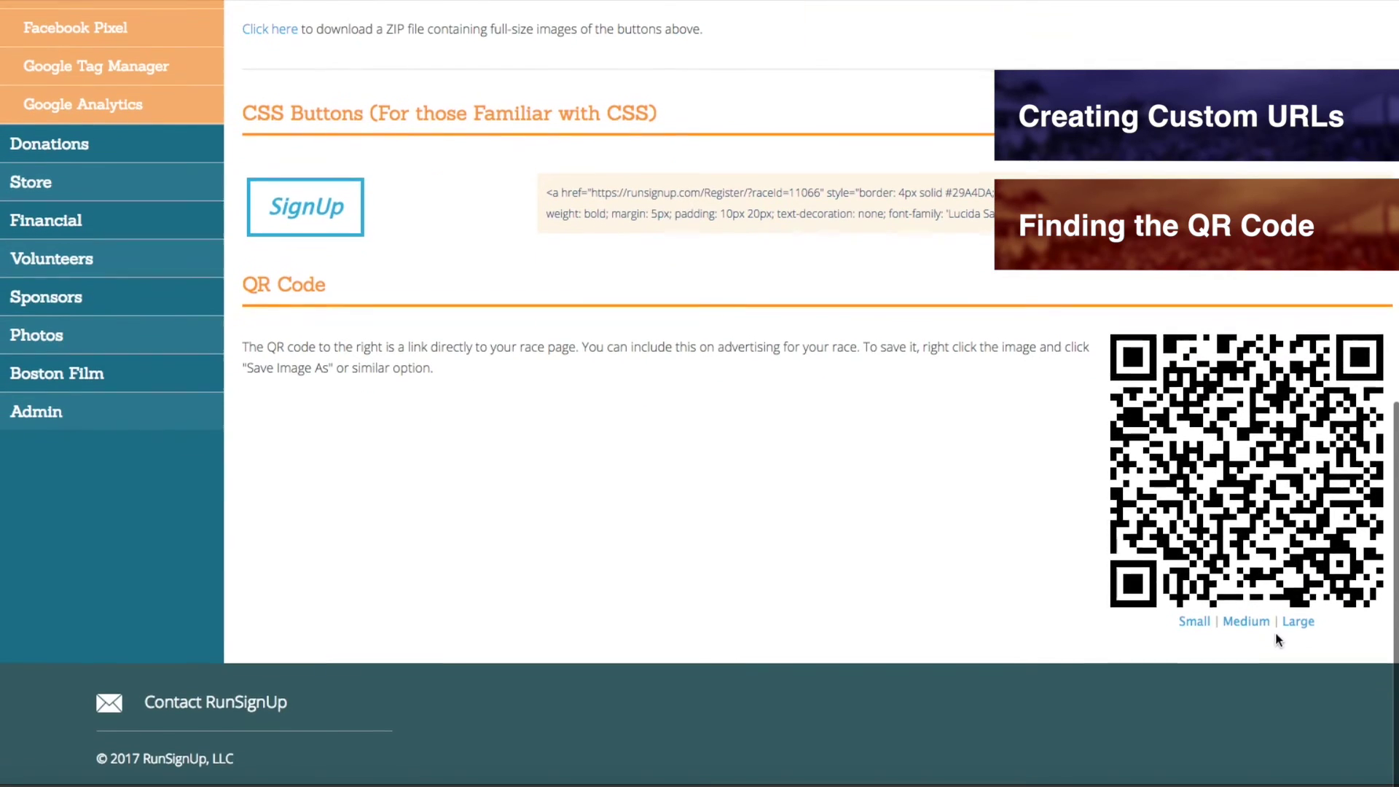
pyautogui.click(1296, 622)
pyautogui.scroll(-5, 1044, 496)
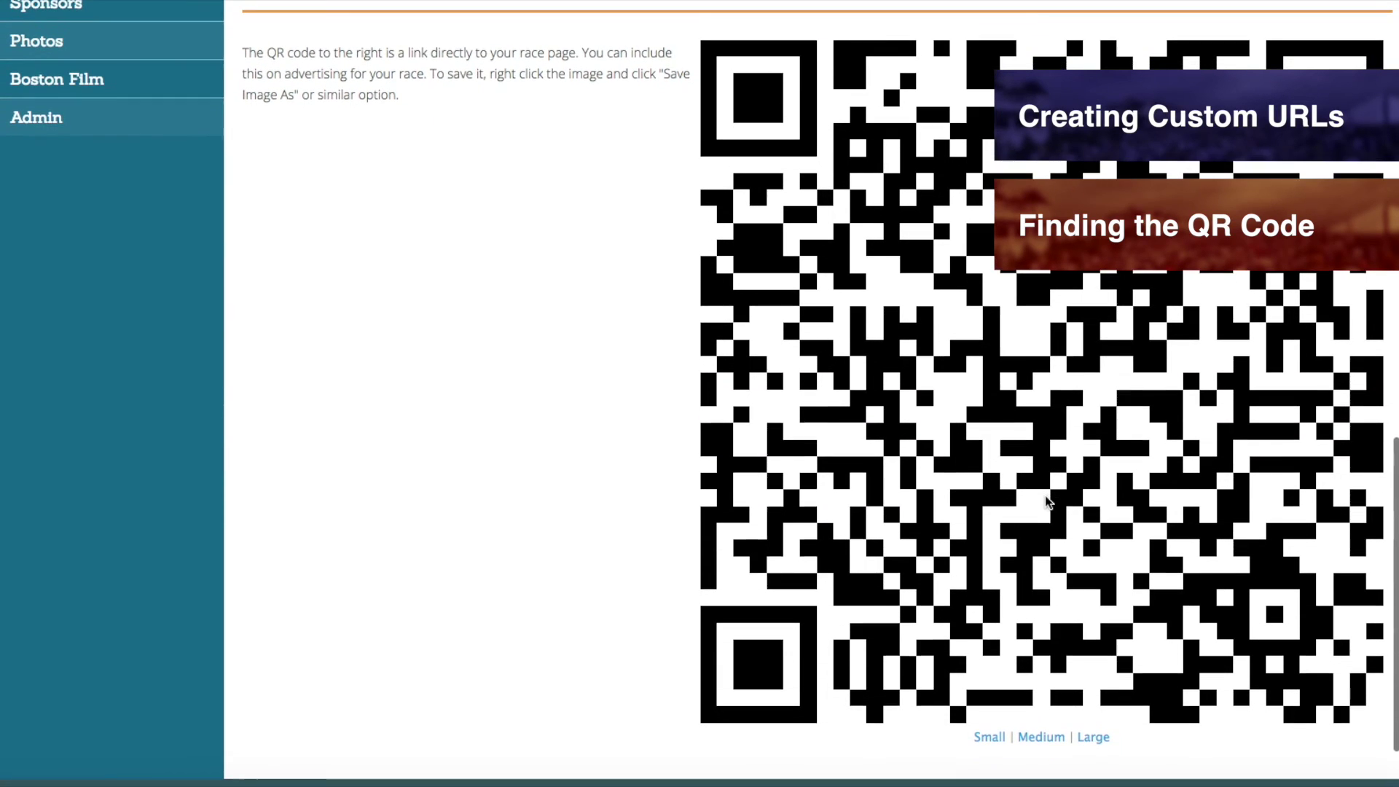
# Set the QR code back to medium size and save it as an image
pyautogui.click(1053, 737)
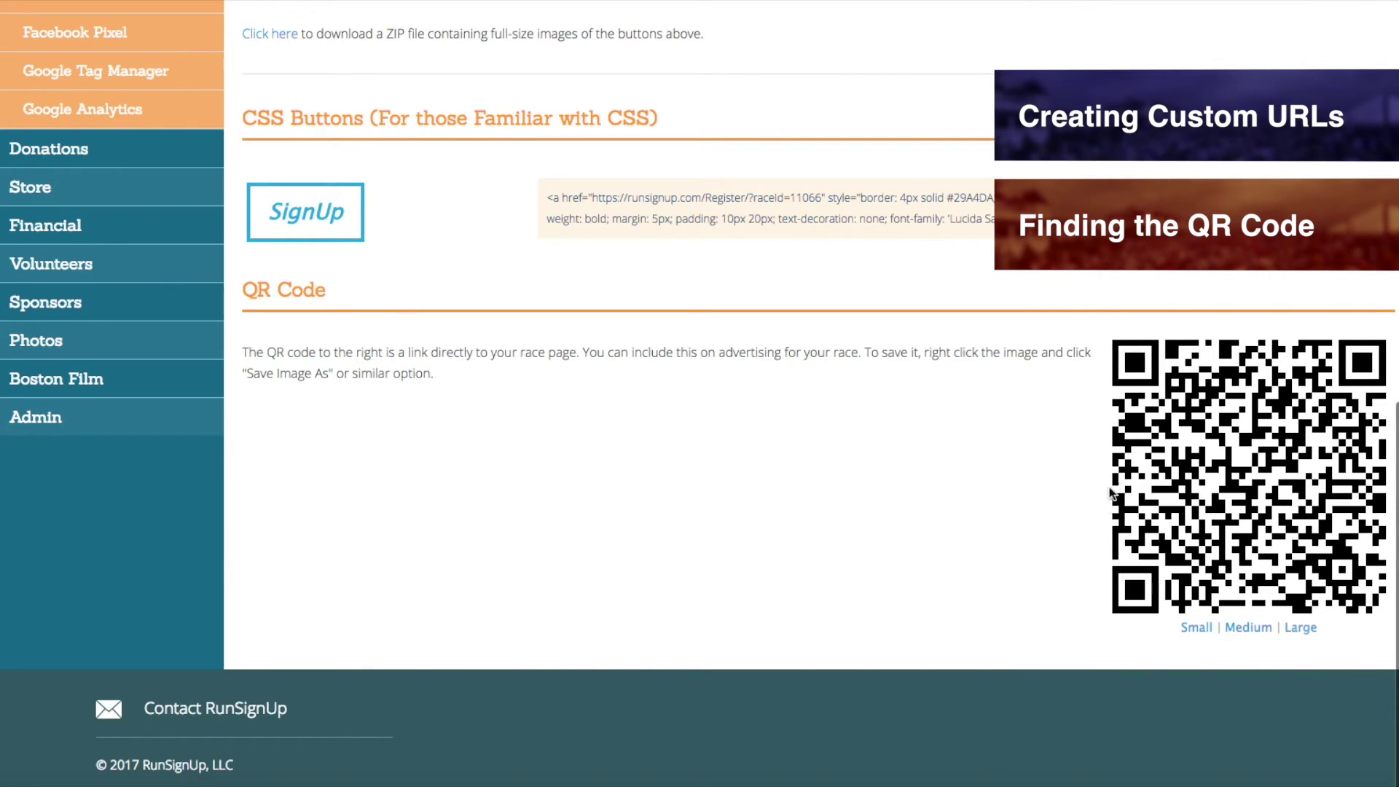
pyautogui.rightClick(1129, 445)
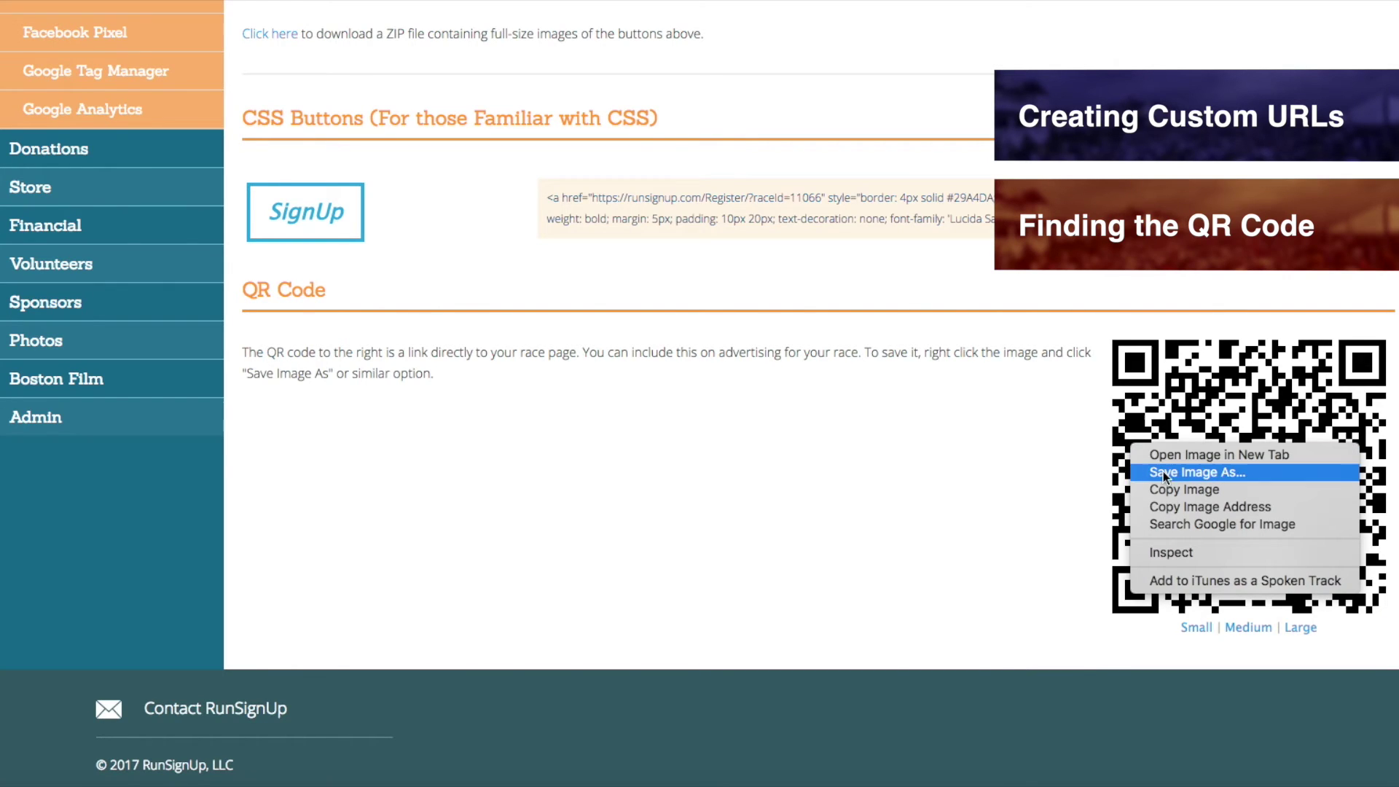
pyautogui.click(1213, 473)
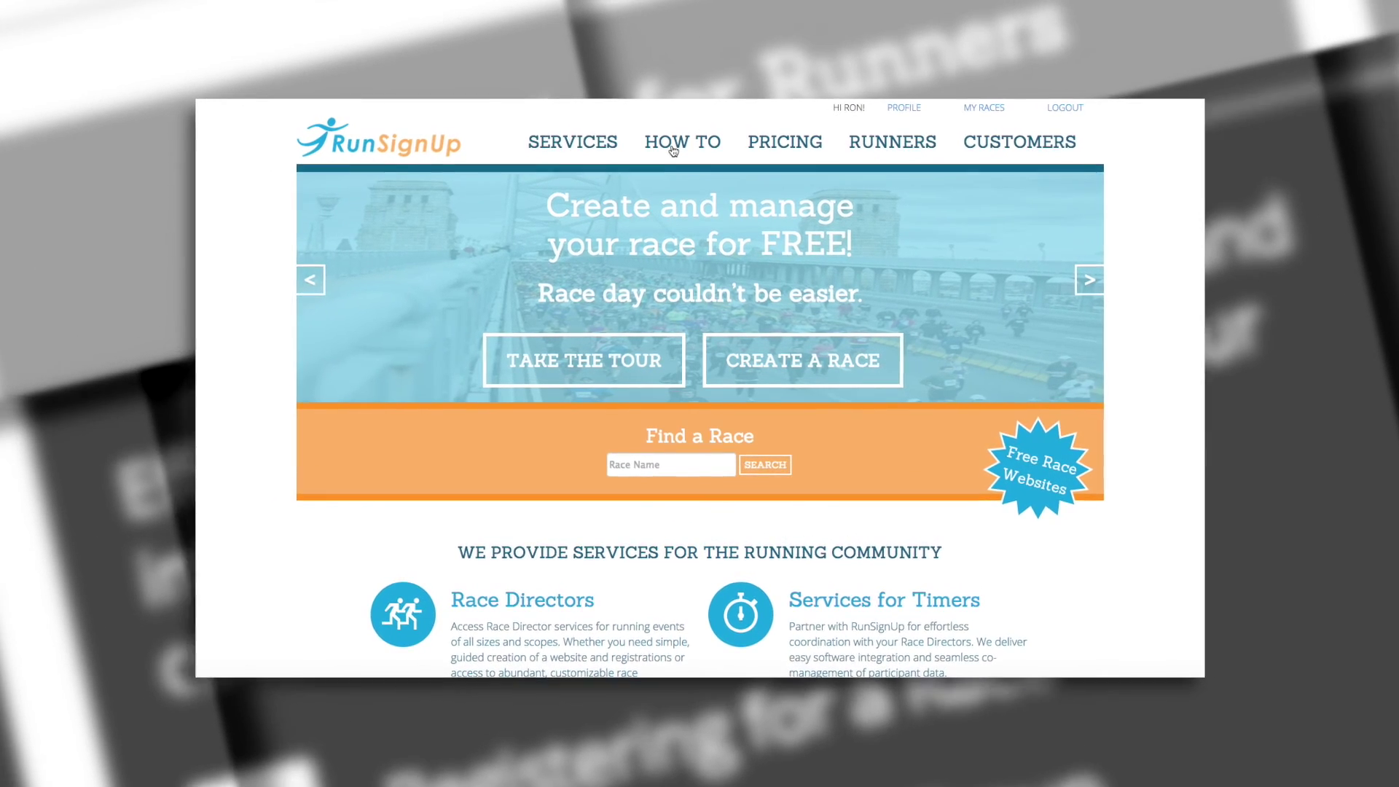
# Open the How To page with the tutorials for directors, runners and all users
pyautogui.click(672, 142)
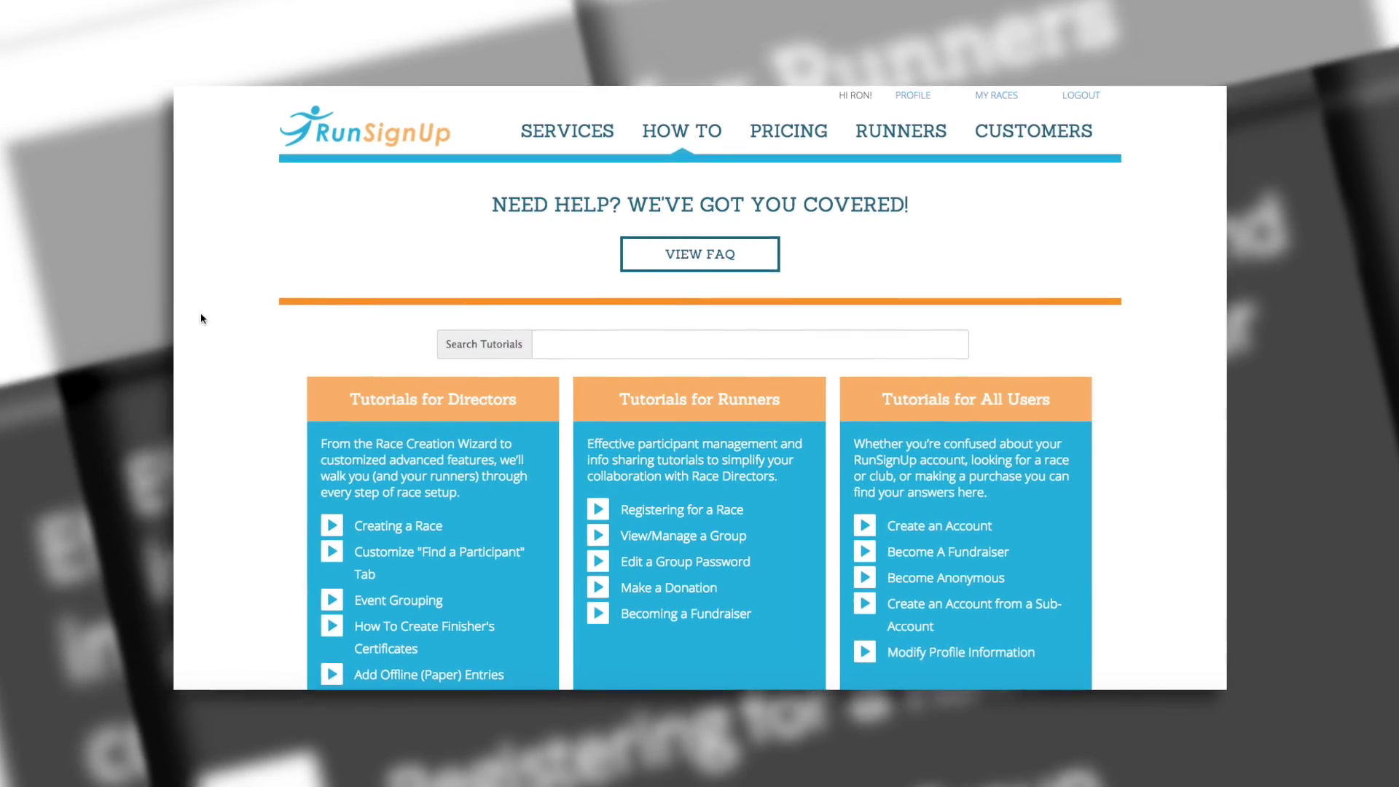